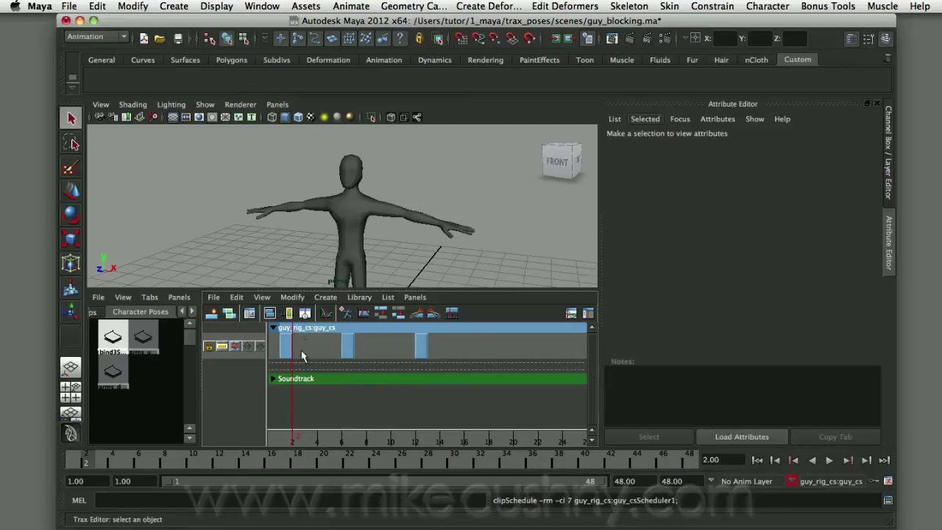
Move the arms_up1 clip to frame 9 and back to frame 6, scrubbing the Trax timeline to preview the pose
mouse_move(288, 438)
mouse_down()
mouse_move(280, 438)
mouse_move(415, 443)
mouse_move(284, 438)
mouse_move(312, 437)
mouse_up()
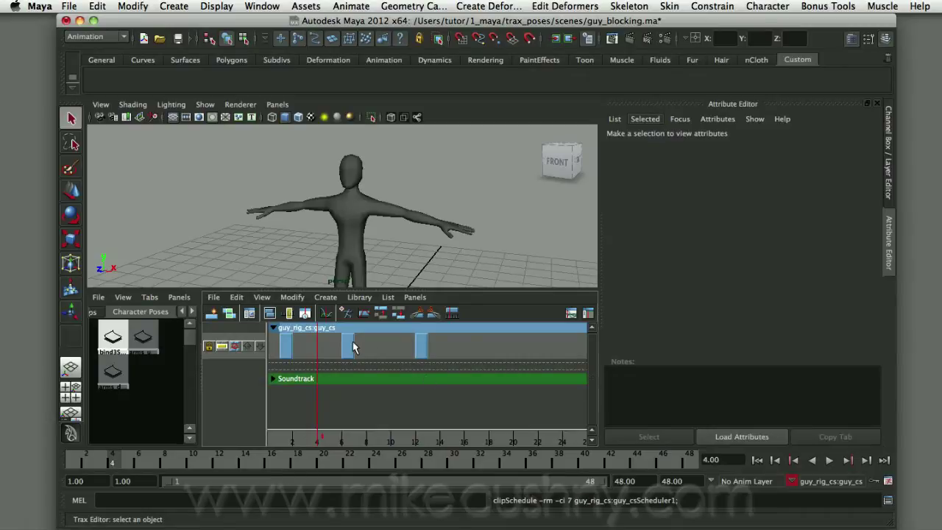
drag(353, 348, 390, 348)
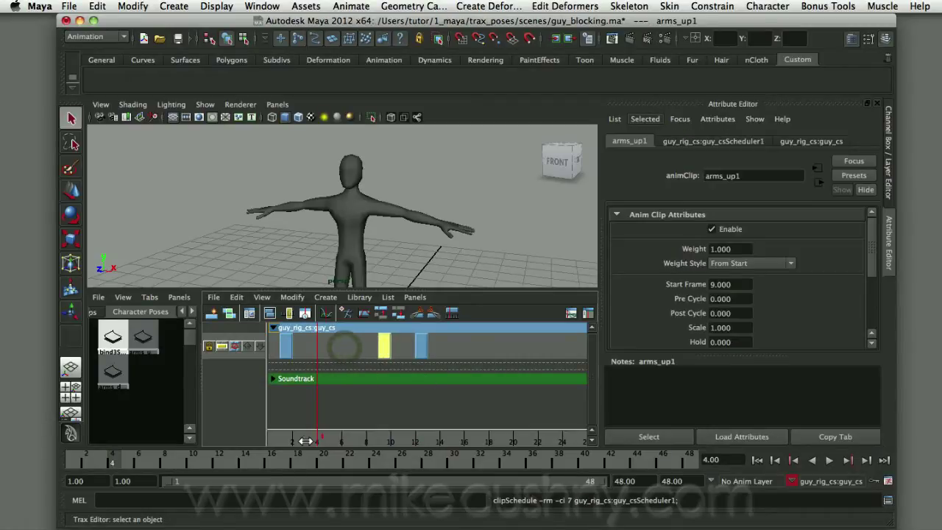
mouse_move(306, 440)
mouse_down()
mouse_move(413, 440)
mouse_move(341, 439)
mouse_up()
drag(385, 346, 347, 346)
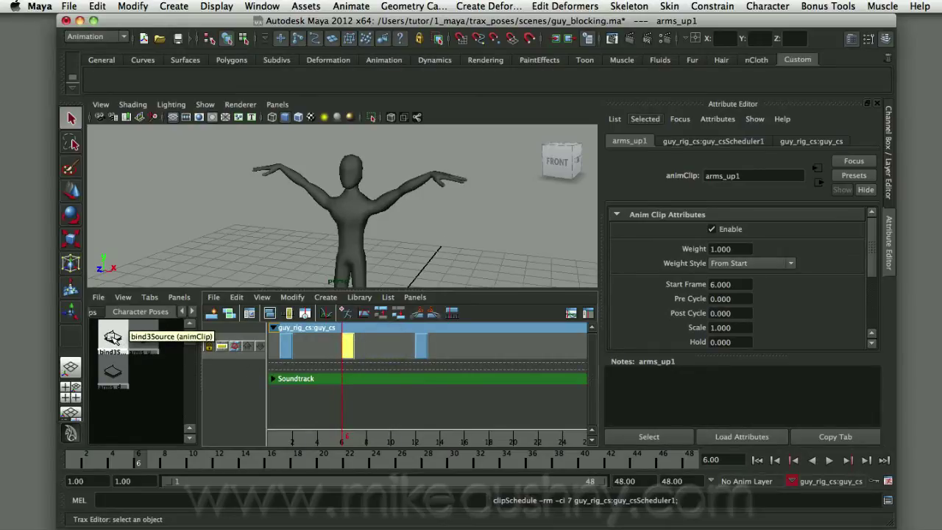
Add the bind3Source pose to the character track between the last two clips and scrub through the poses
drag(112, 336, 383, 354)
drag(341, 440, 428, 442)
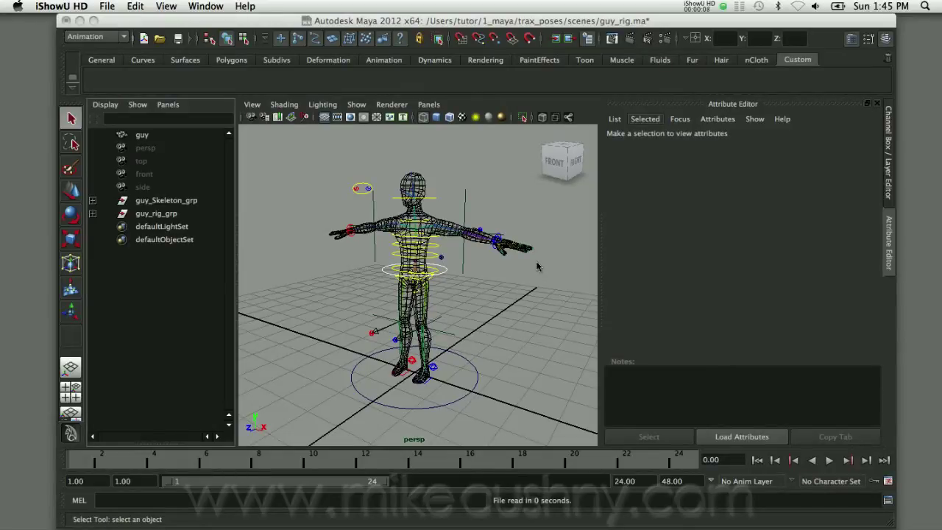
Switch the guy_rig scene to the Persp/Trax/Outliner layout and display the character smooth shaded
right_click(70, 415)
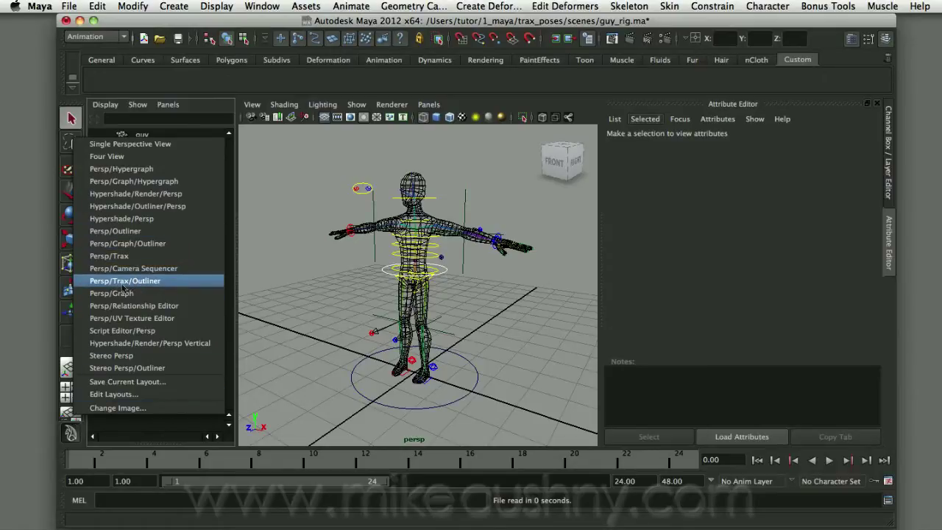
click(144, 284)
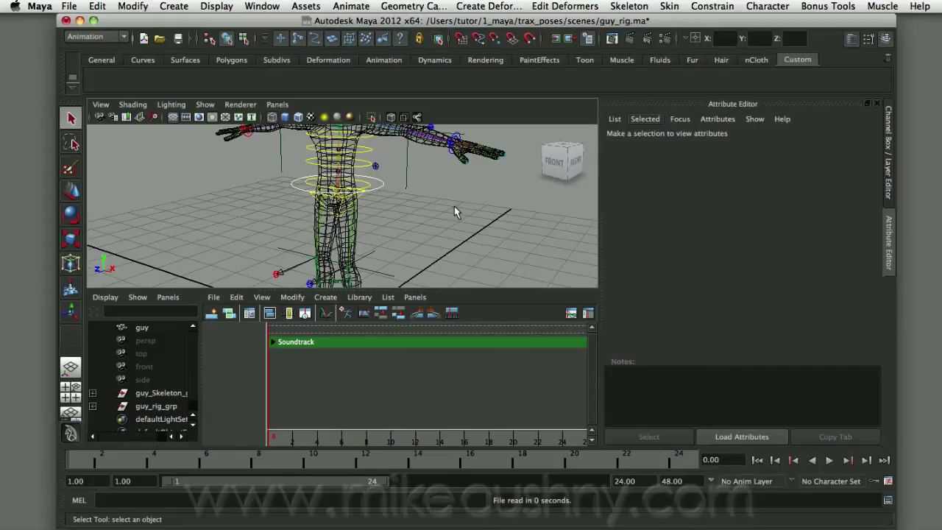
alt+drag(455, 200, 510, 213)
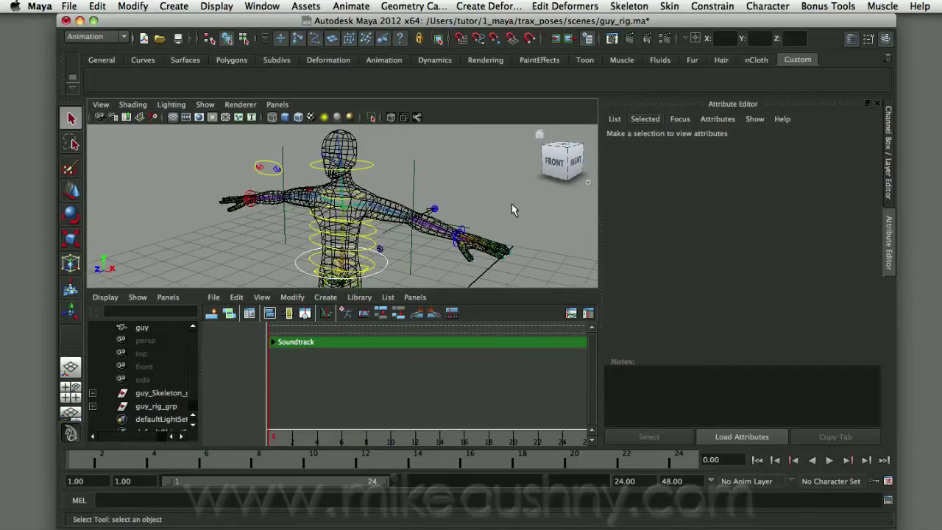
click(326, 300)
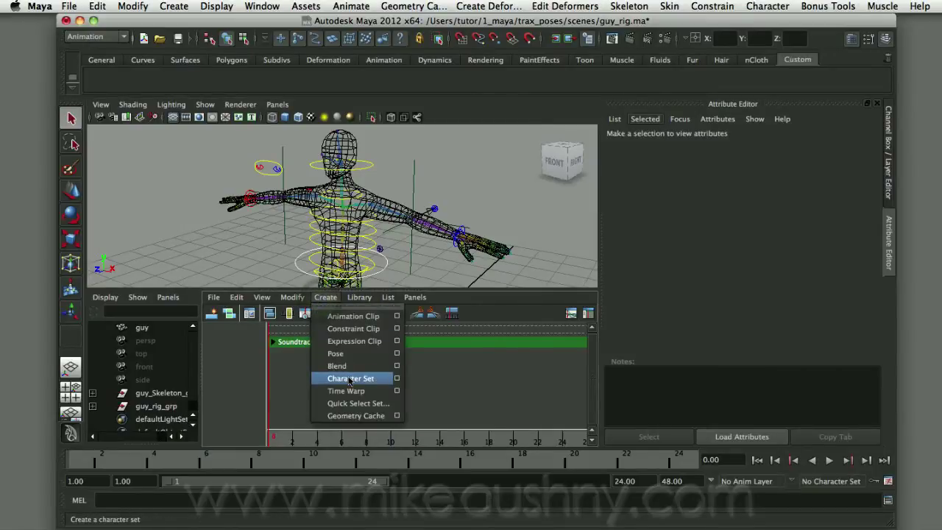
click(547, 225)
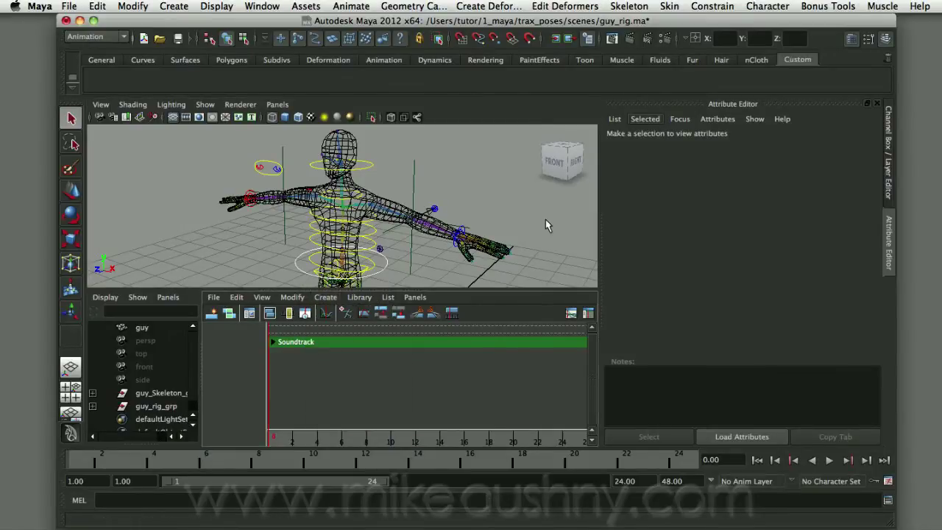
alt+drag(546, 224, 563, 166)
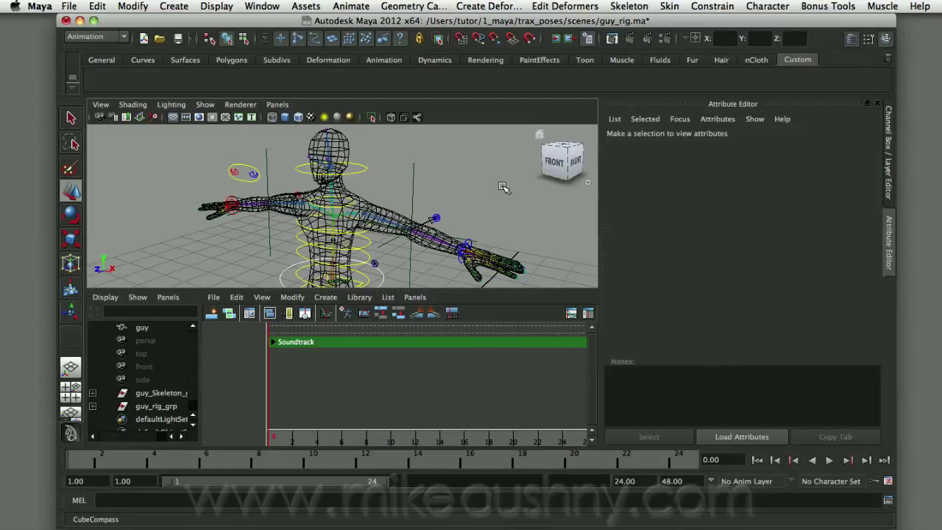
mouse_move(471, 203)
alt+mouse_down()
mouse_move(519, 225)
mouse_move(471, 214)
alt+mouse_up()
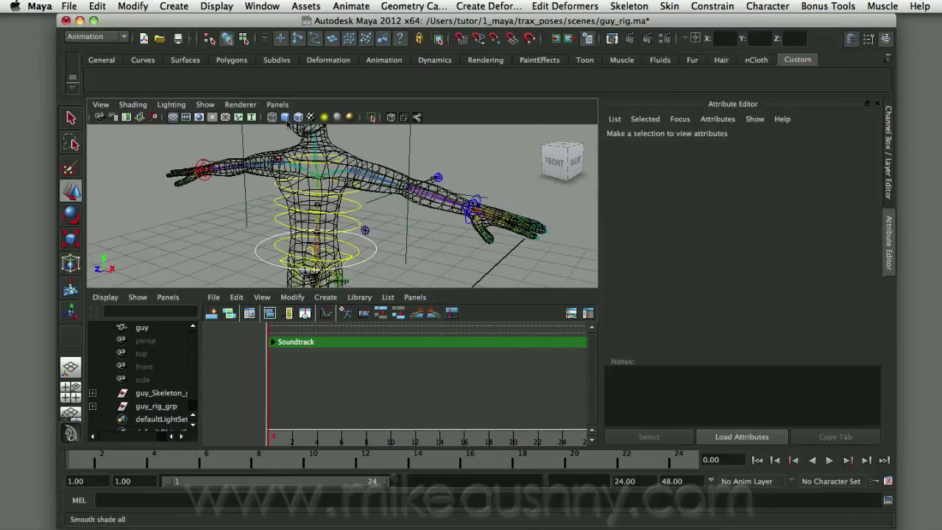
click(284, 118)
Try moving the left arm IK control upward, then undo the move and deselect the control
click(477, 203)
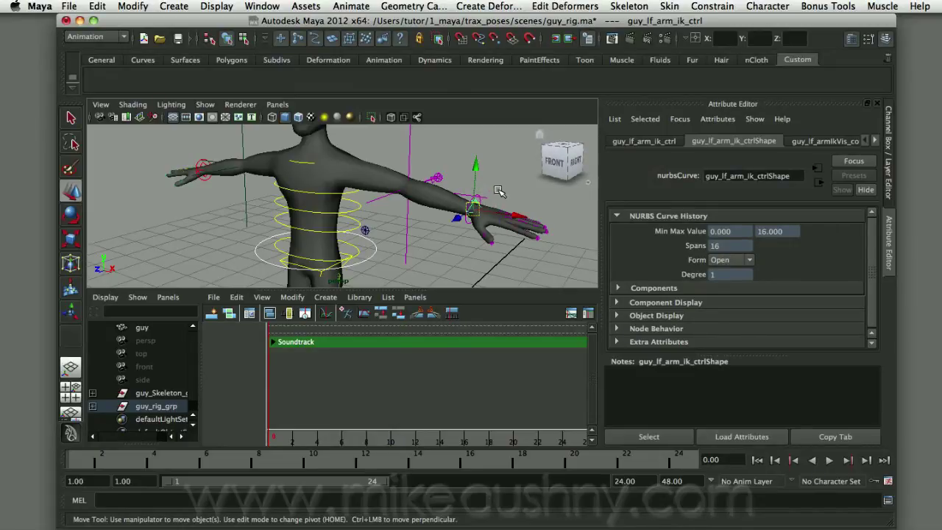
drag(486, 193, 490, 163)
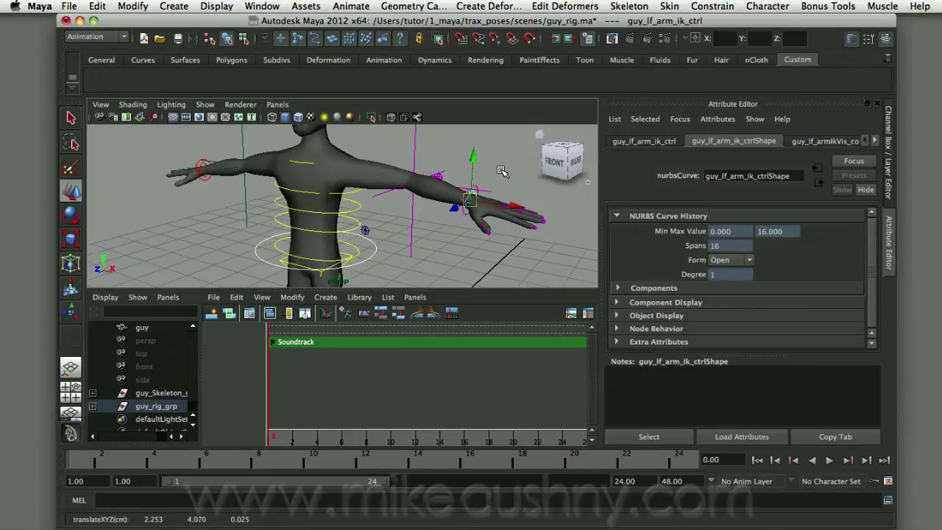
key(z)
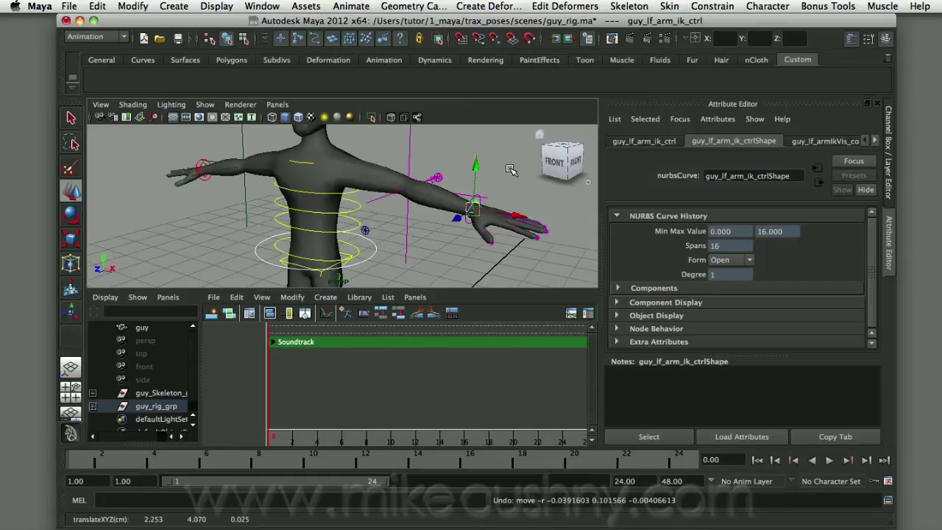
click(511, 170)
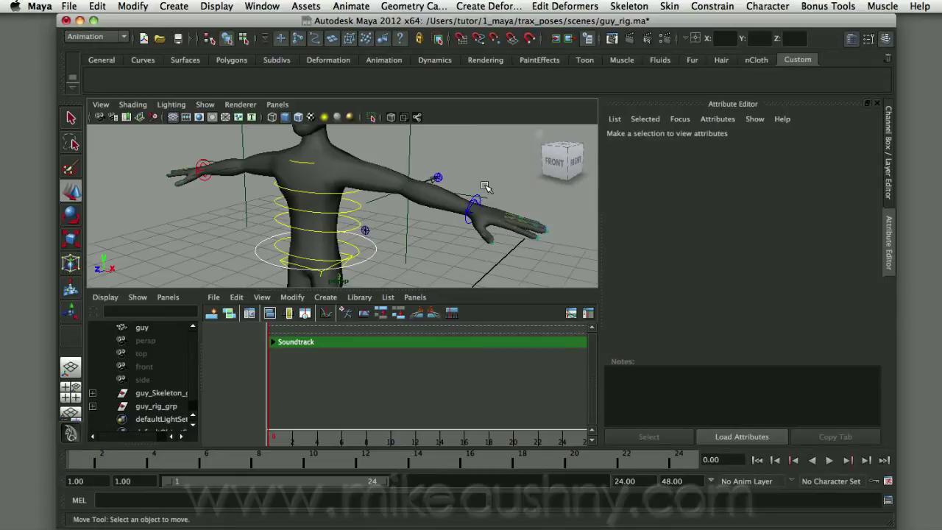
Select all NURBS curves in the scene to pick up every rig control
alt+right_drag(495, 180, 444, 179)
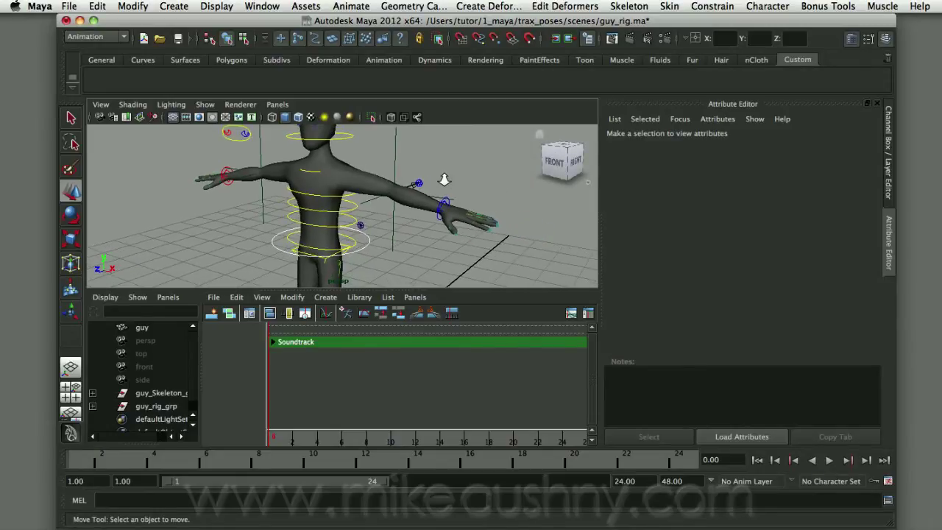
alt+drag(480, 163, 504, 202)
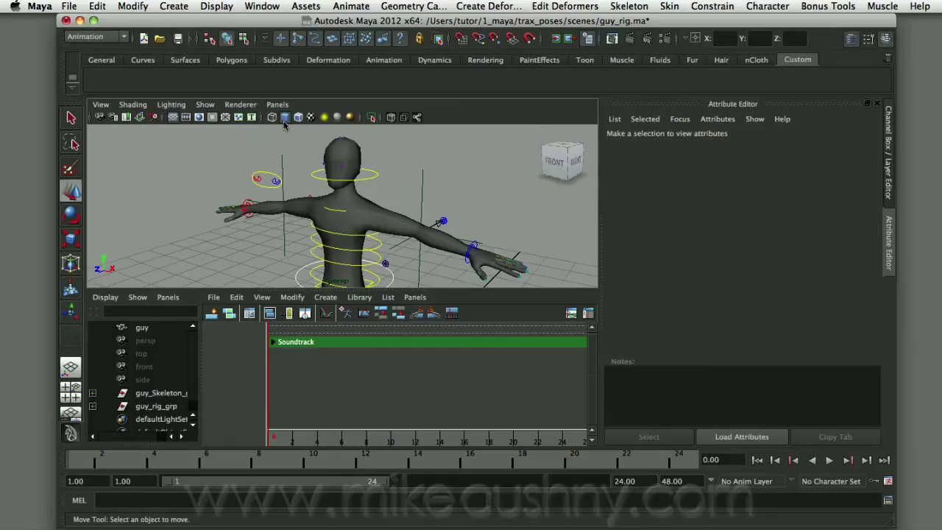
click(98, 7)
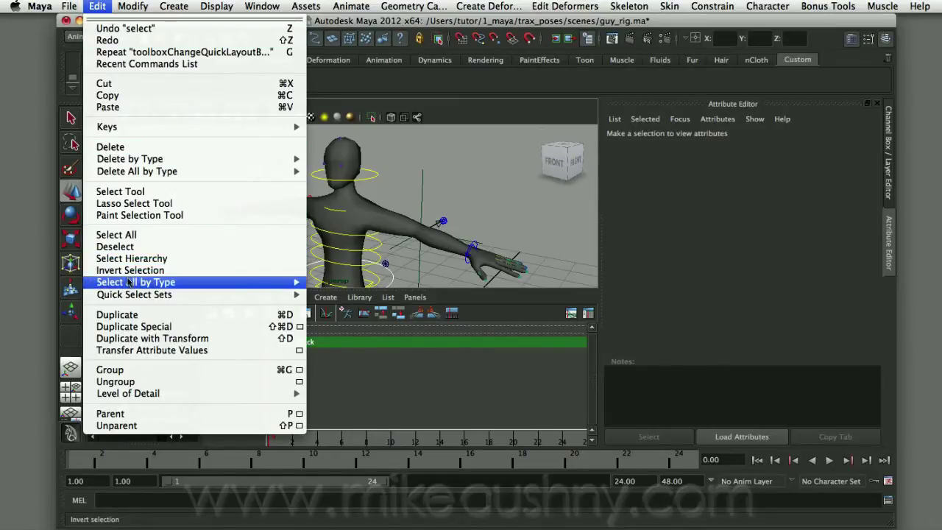
mouse_move(129, 283)
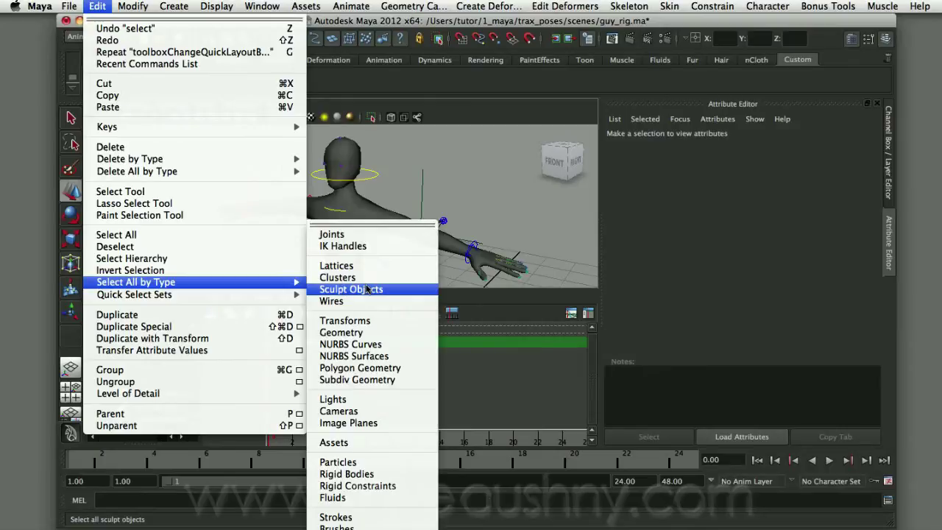
click(376, 345)
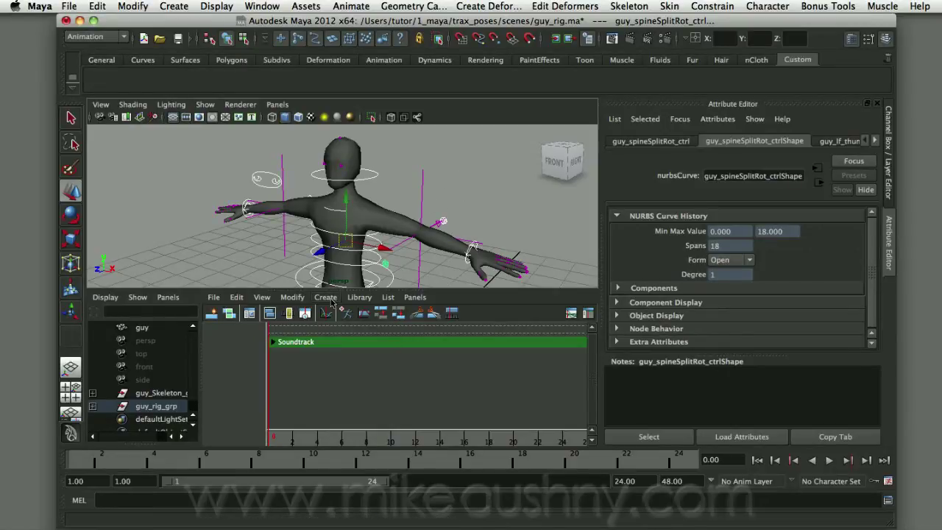
Create a character set named guy_cs from the selected controls, covering all keyable attributes except scale and visibility, and clear the selection
click(330, 299)
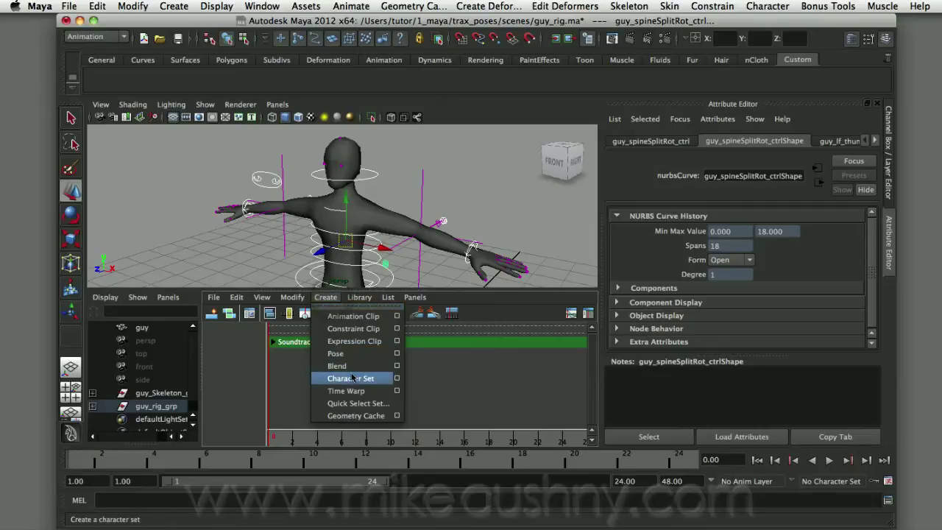
click(398, 380)
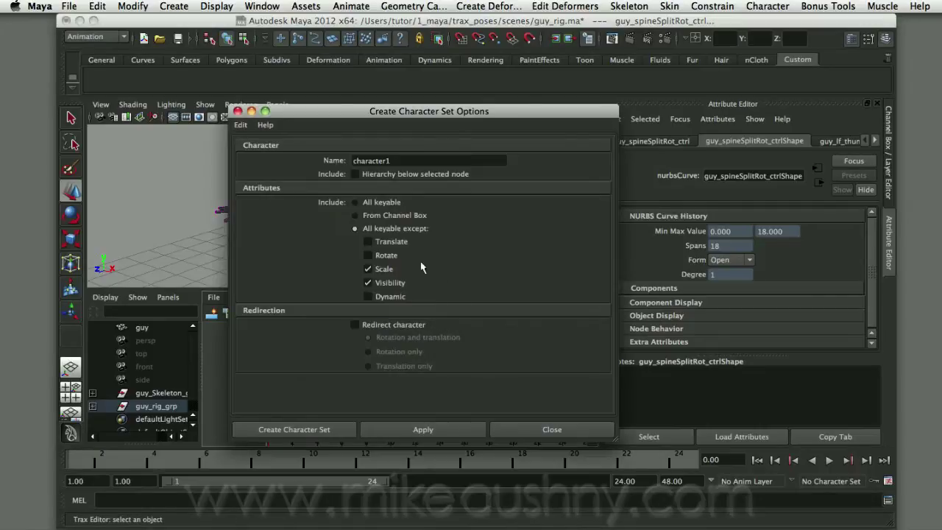
drag(411, 160, 332, 162)
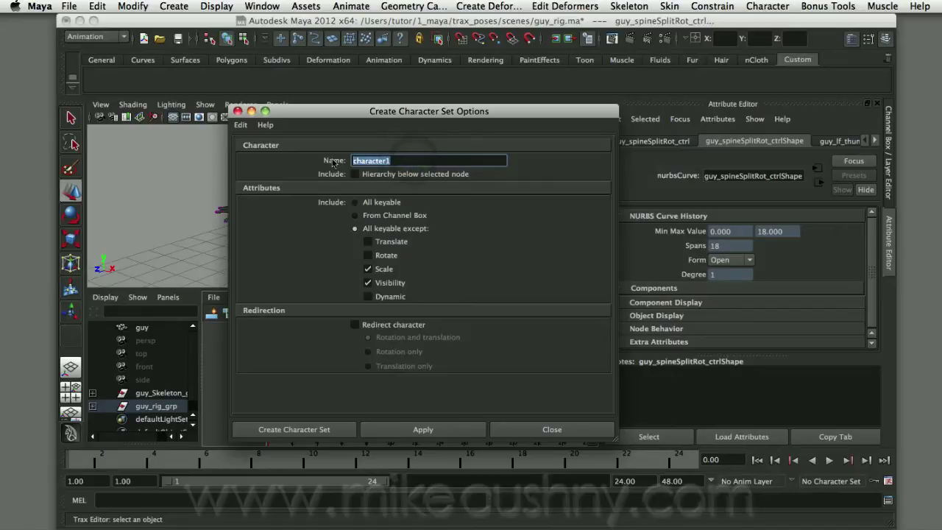
text(guy_cs)
click(303, 432)
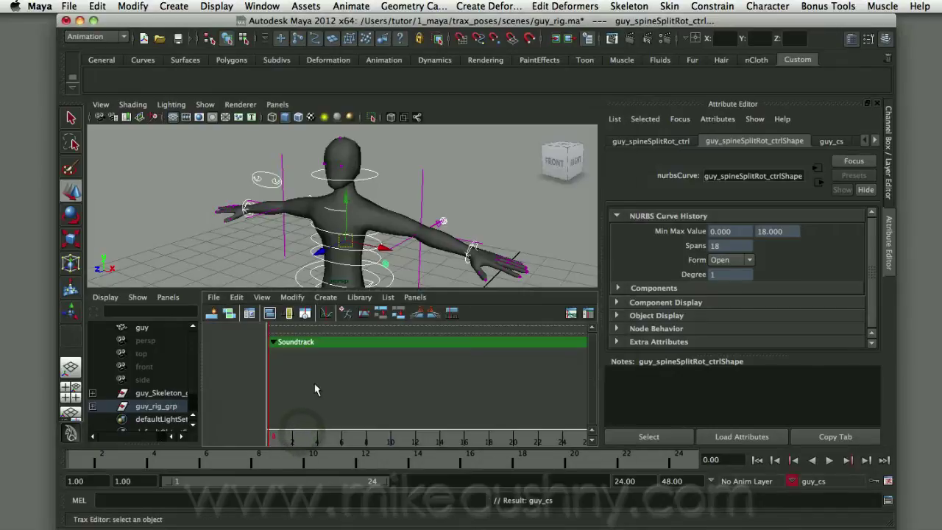
click(447, 187)
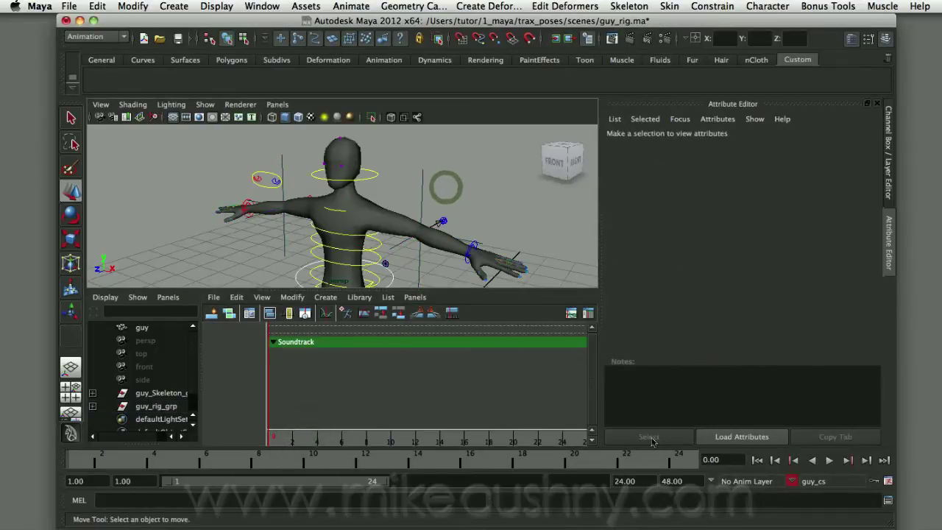
Set the current character set to None and back to guy_cs
click(792, 484)
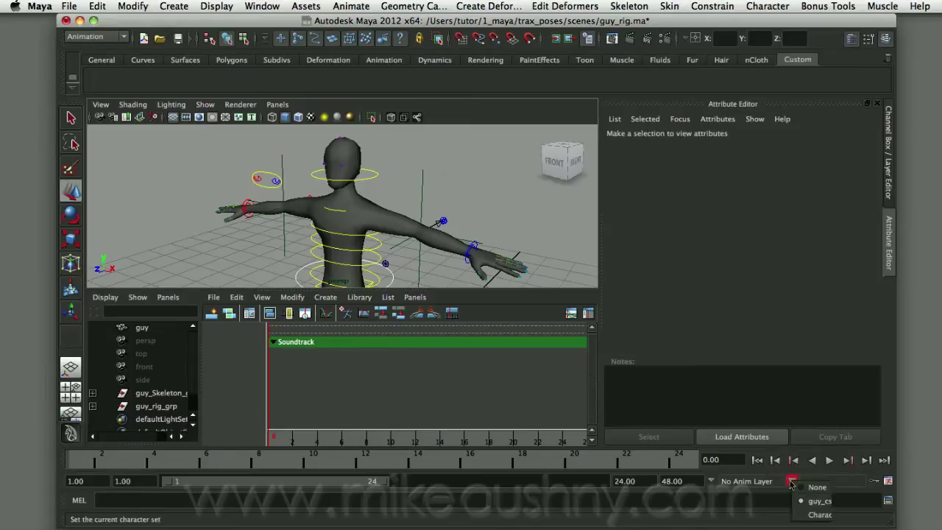
click(800, 488)
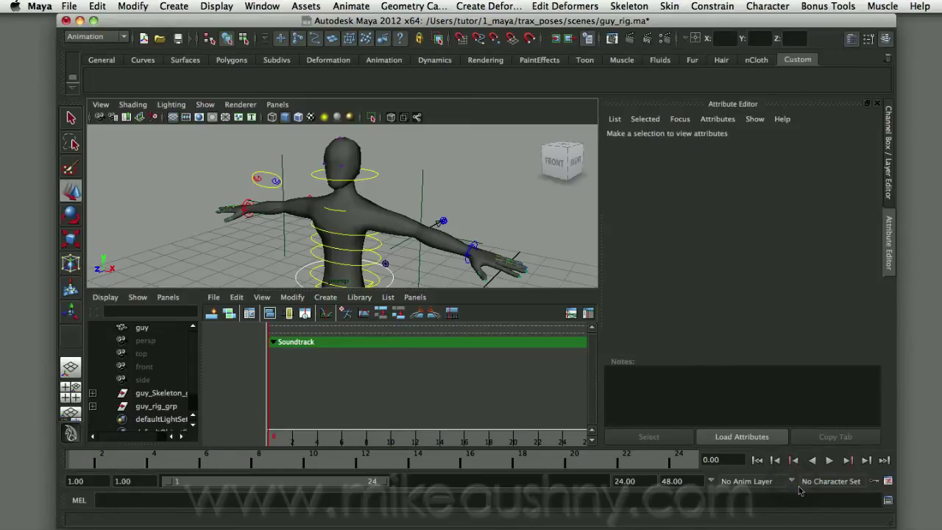
click(793, 484)
click(804, 498)
Show the Channel Box and expand guy_cs in the Outliner to look through its member attributes
key(ctrl+a)
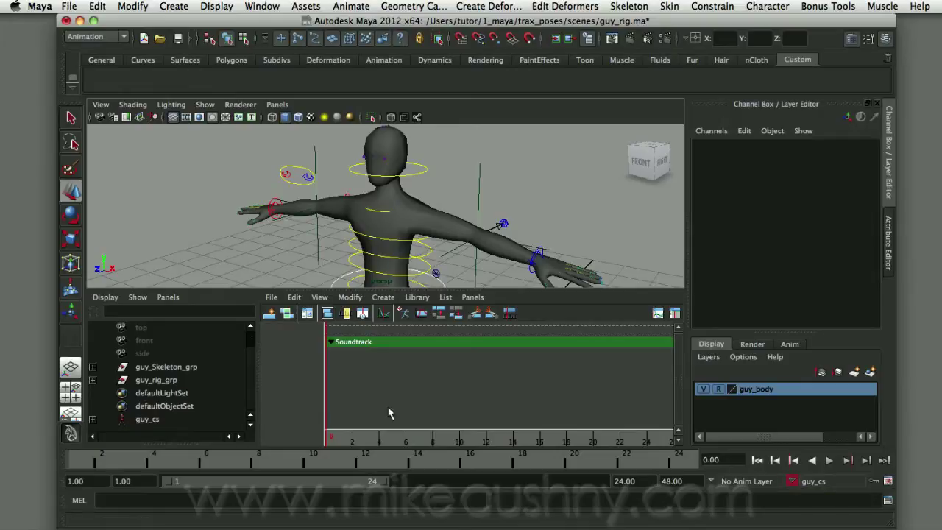
scroll(248, 366, up, 1)
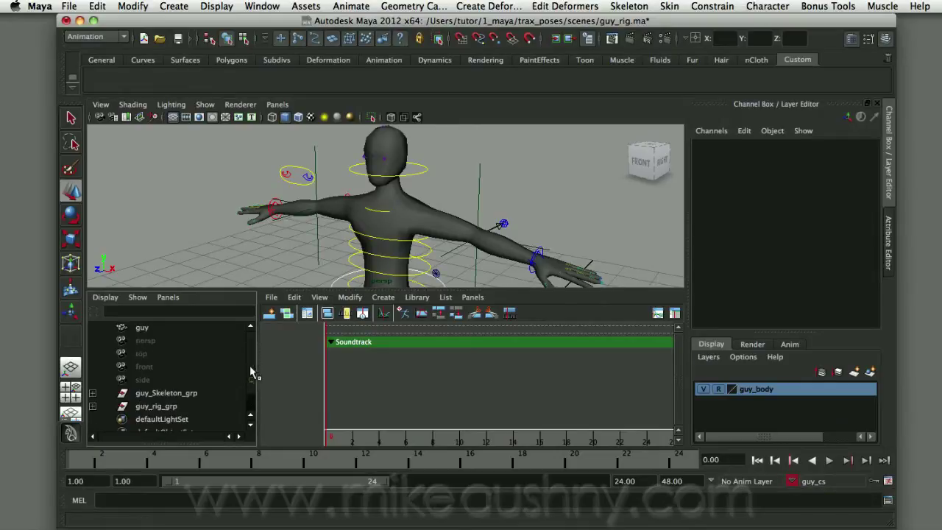
scroll(248, 367, down, 1)
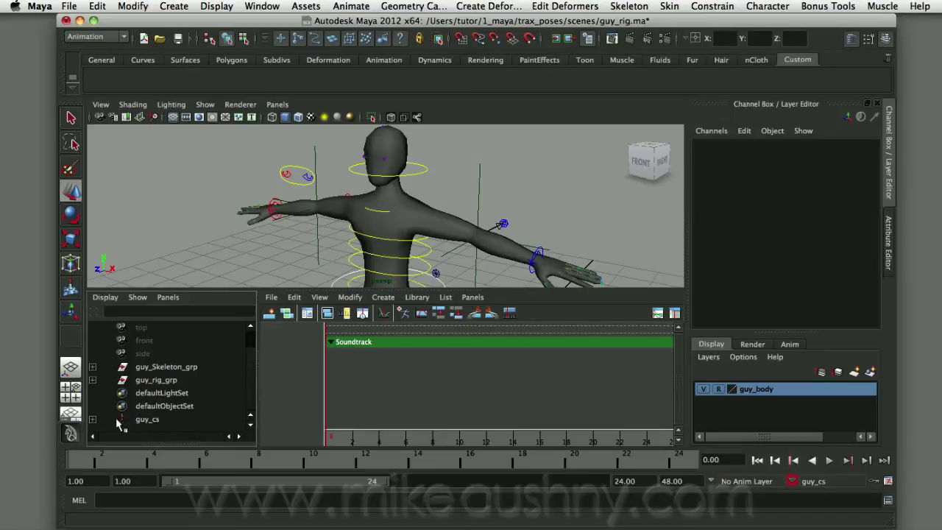
click(93, 419)
scroll(219, 388, down, 5)
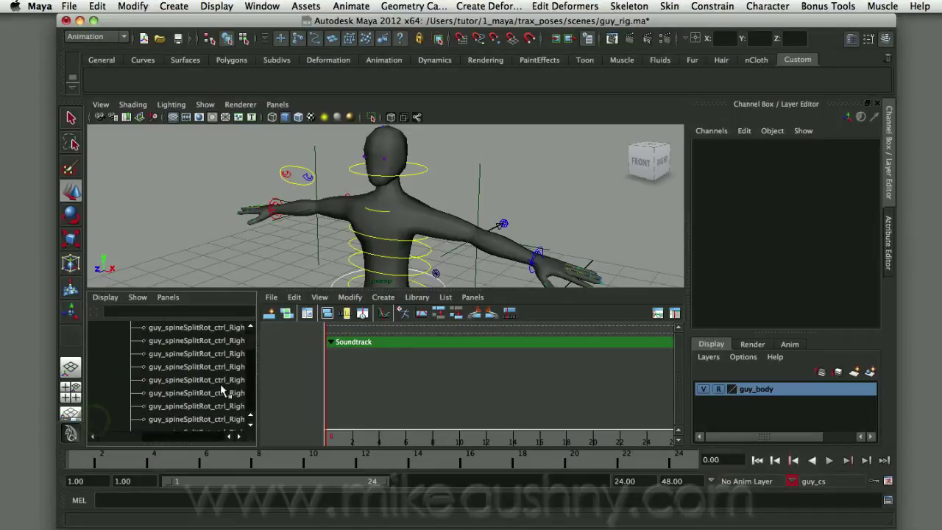
scroll(250, 420, up, 5)
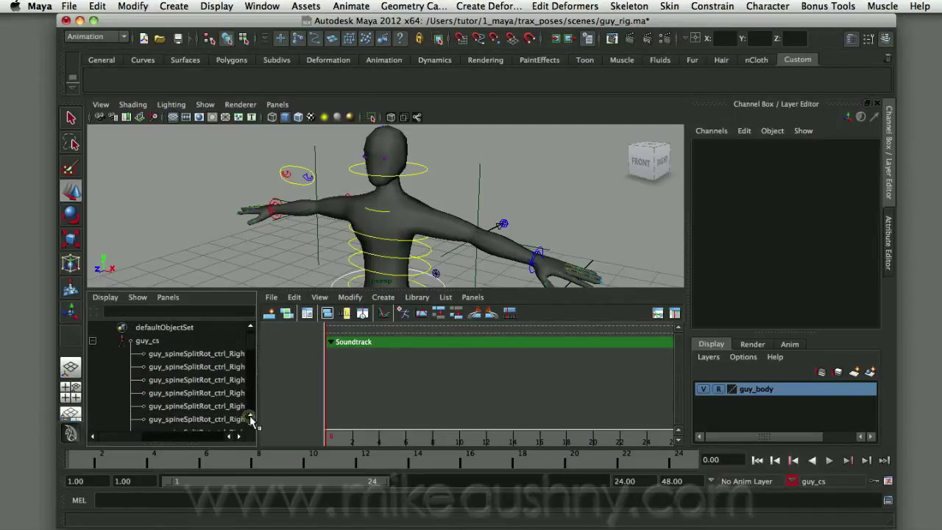
Examine the channels of the first guy_spineSplitRot_ctrl entry and the guy_rt_heel_ik_ctrl Foot Break entry, then browse the remaining guy_cs attributes
click(171, 355)
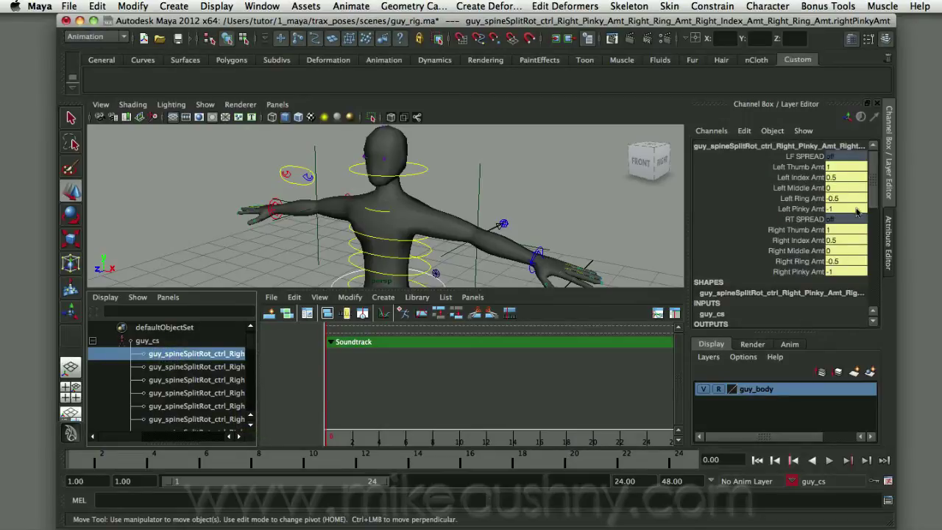
click(250, 390)
click(249, 390)
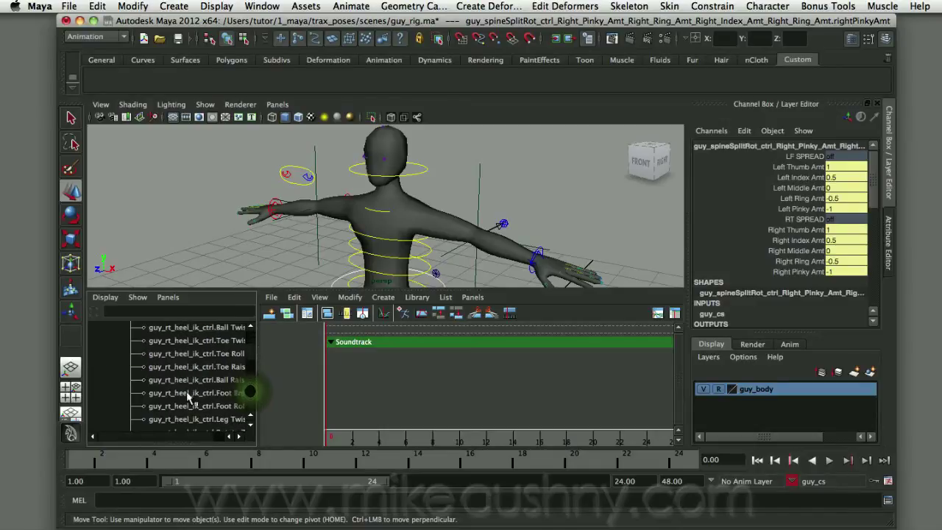
click(193, 393)
scroll(248, 413, down, 10)
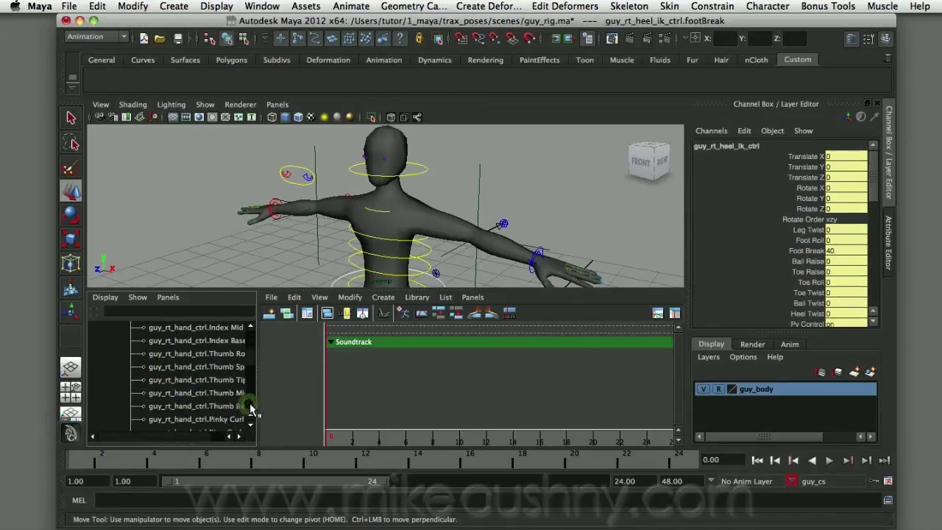
Inspect the channels of the guy_rt_hand_ctrl Thumb Mid and guy_rt_foot_ctrl Ankle Stretch entries, then collapse guy_cs in the Outliner
click(228, 394)
scroll(230, 412, down, 6)
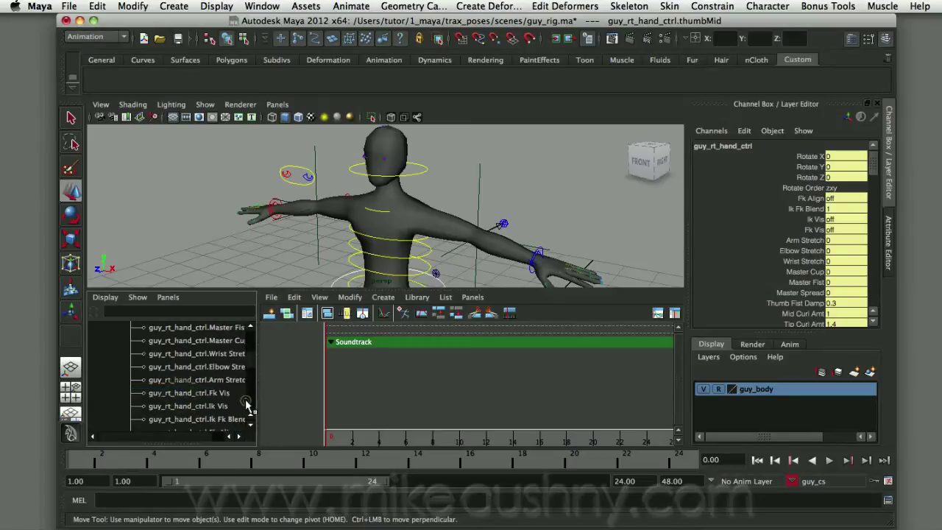
click(179, 378)
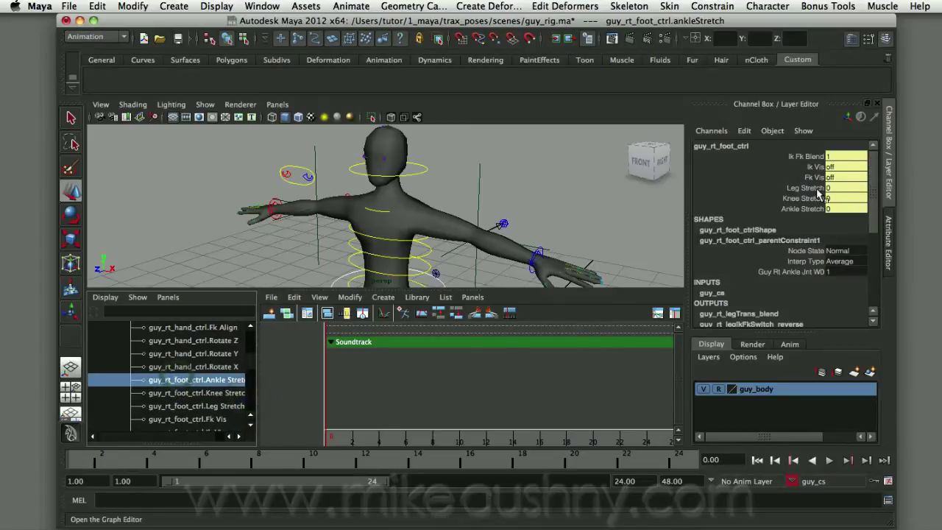
scroll(249, 416, down, 3)
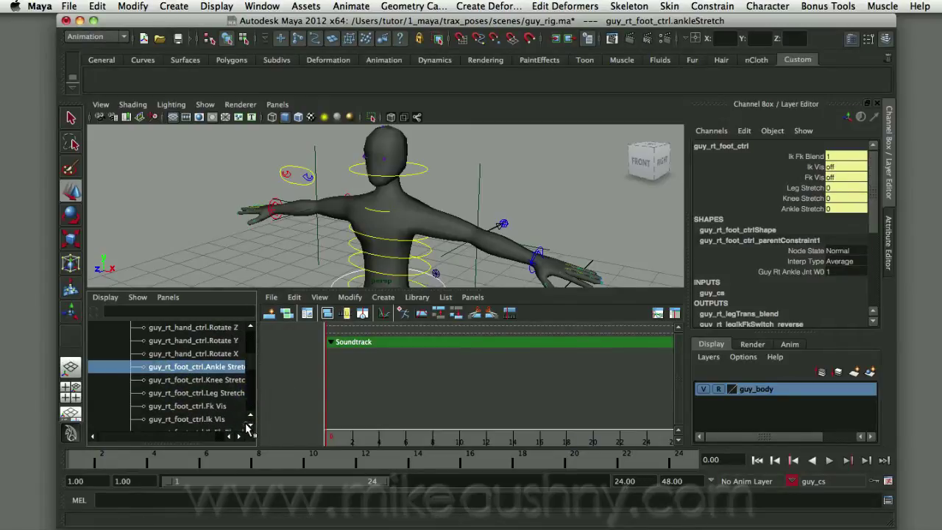
scroll(251, 417, up, 10)
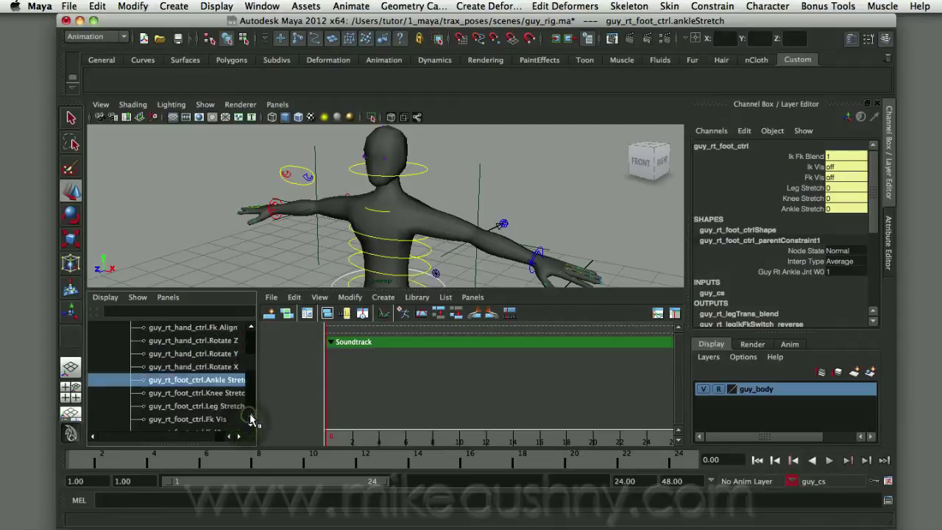
scroll(250, 418, up, 5)
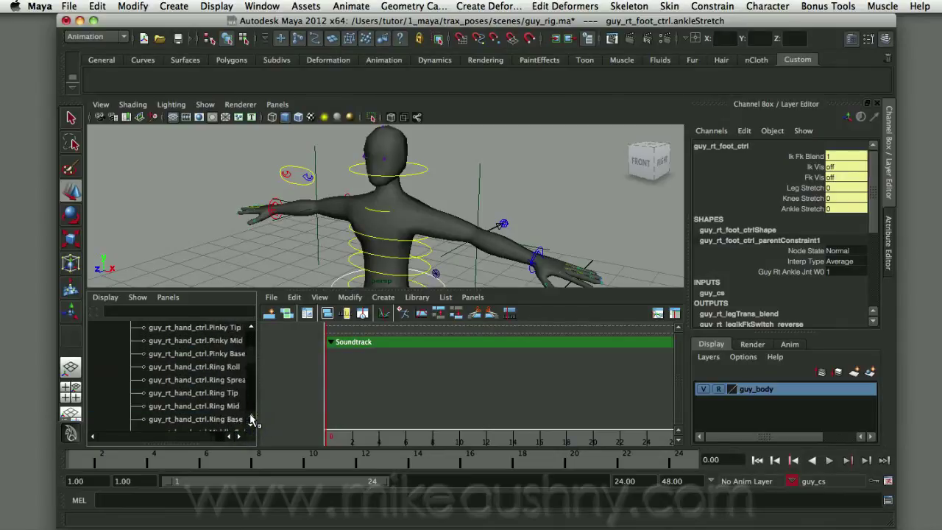
click(250, 419)
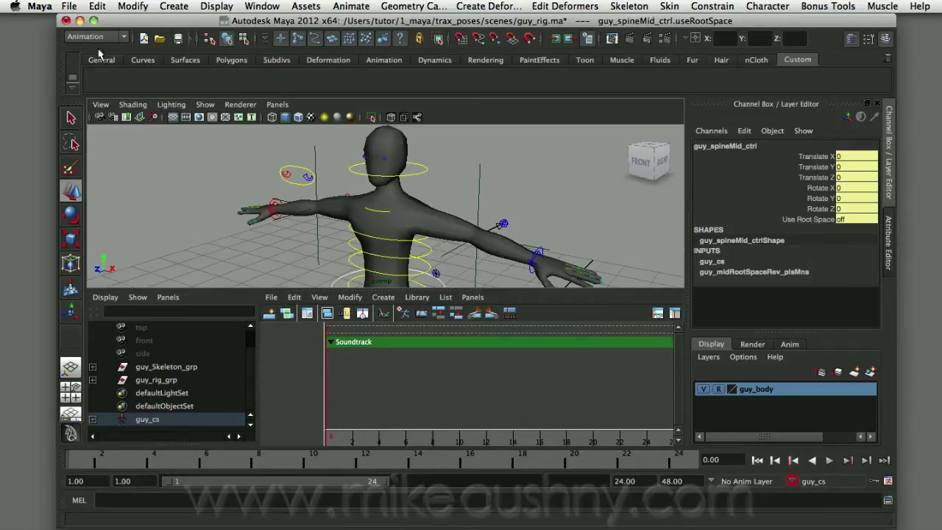
Save the scene as guy_rig_cs.ma in the scenes folder, replacing the existing file, and clear the selection
click(68, 5)
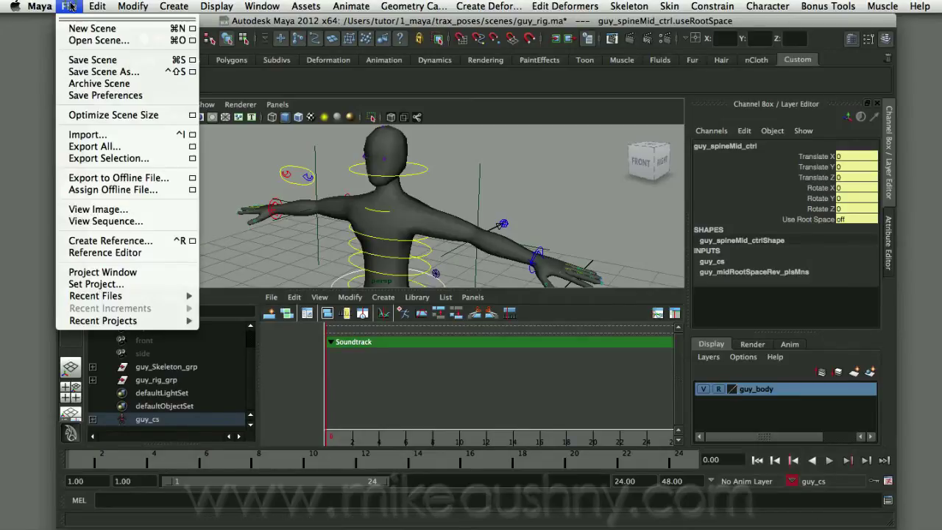
click(99, 69)
click(249, 200)
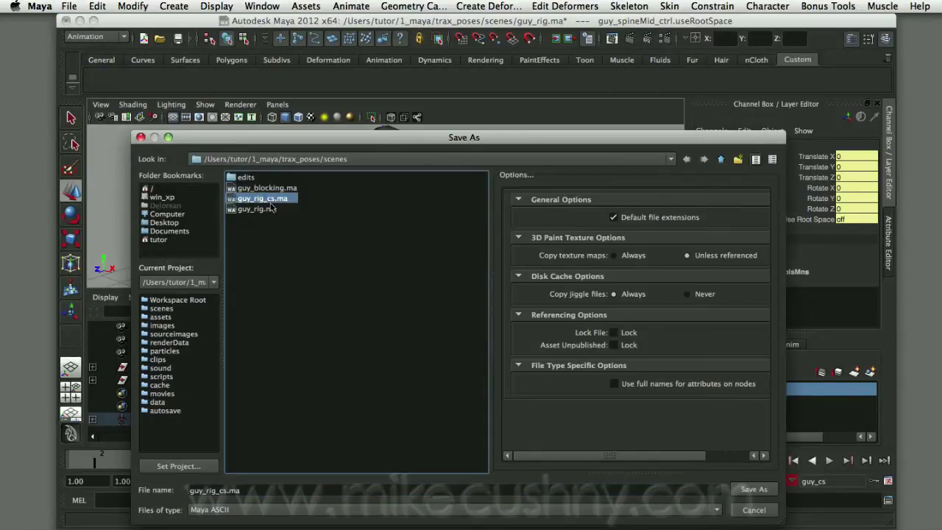
click(748, 490)
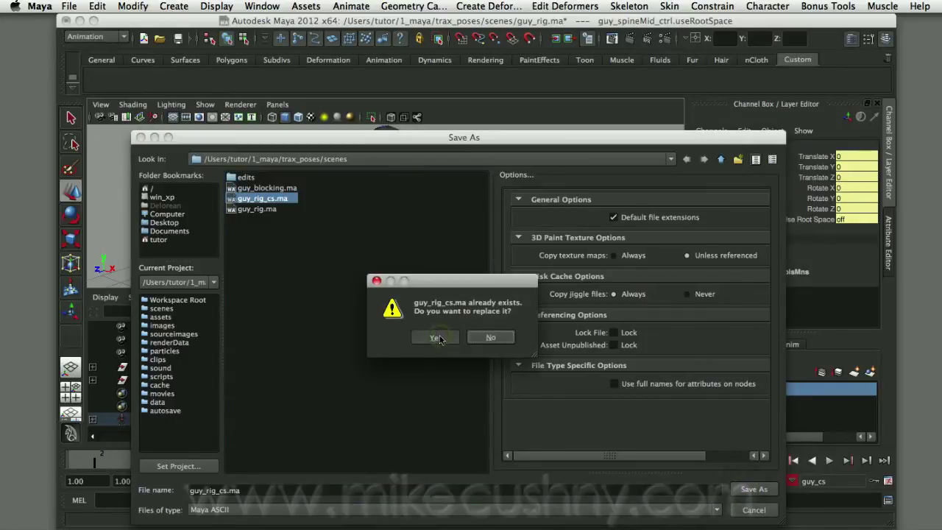
click(437, 339)
click(535, 191)
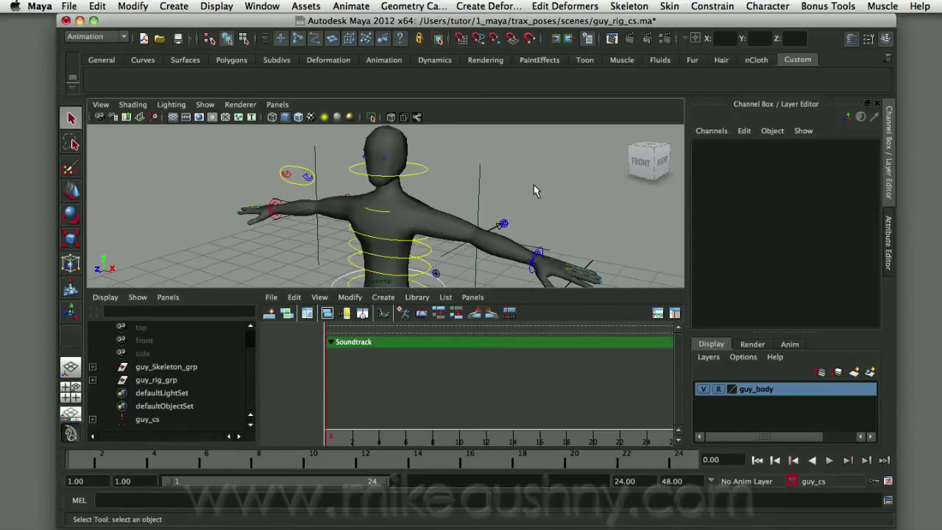
Start a new scene and reference guy_rig_cs.ma into it
click(69, 6)
click(81, 32)
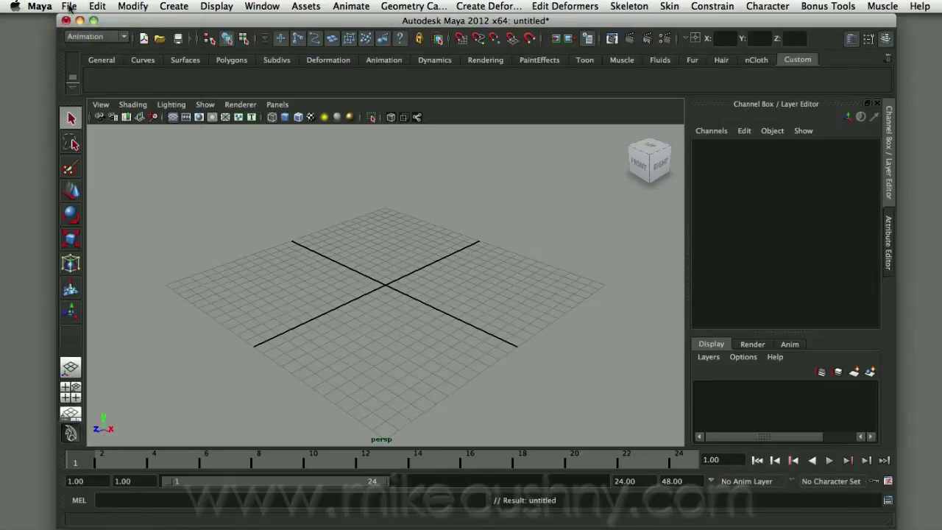
click(69, 6)
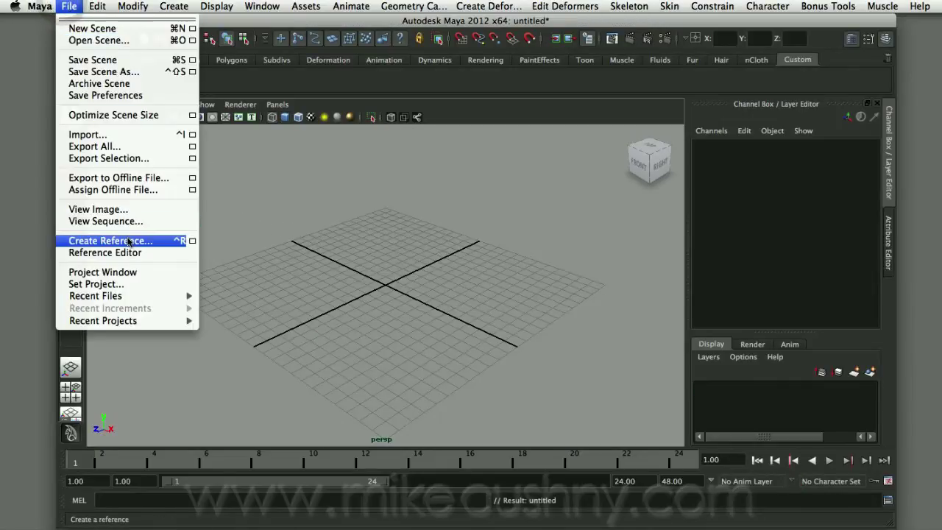
click(110, 240)
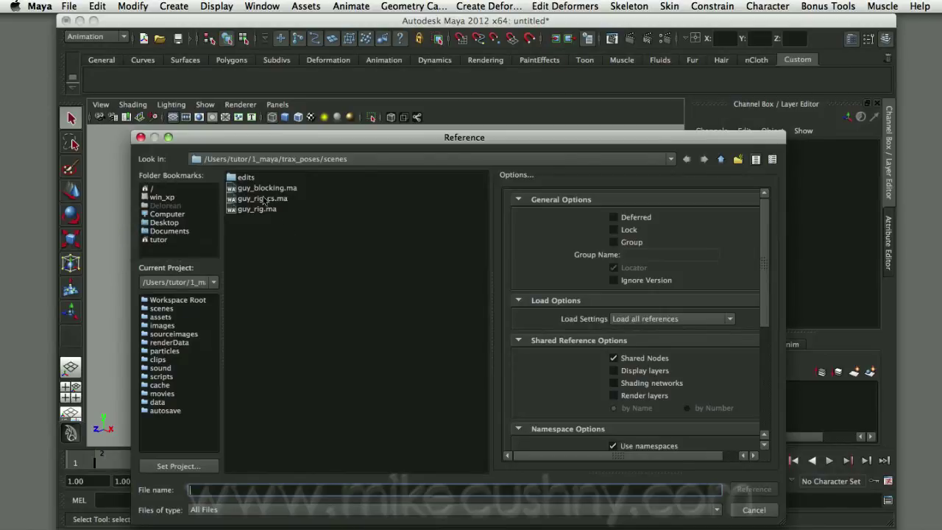
click(263, 199)
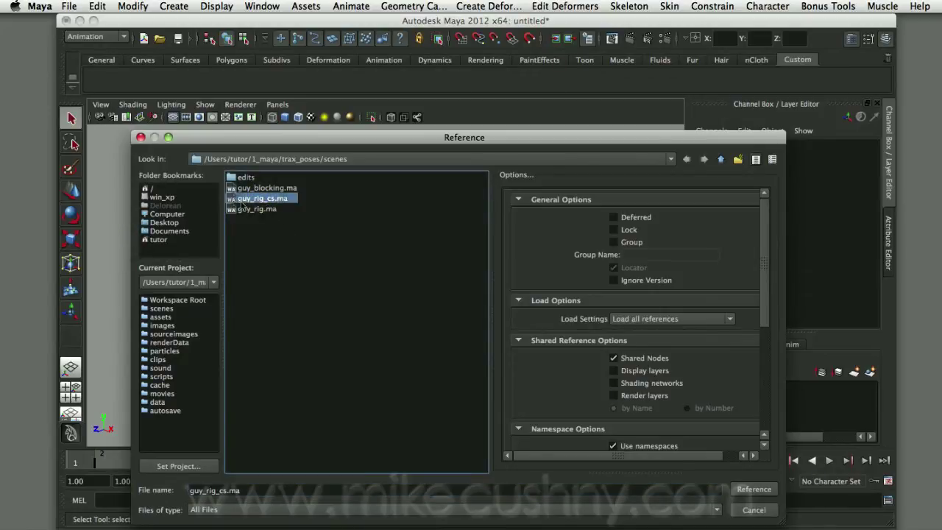
click(754, 490)
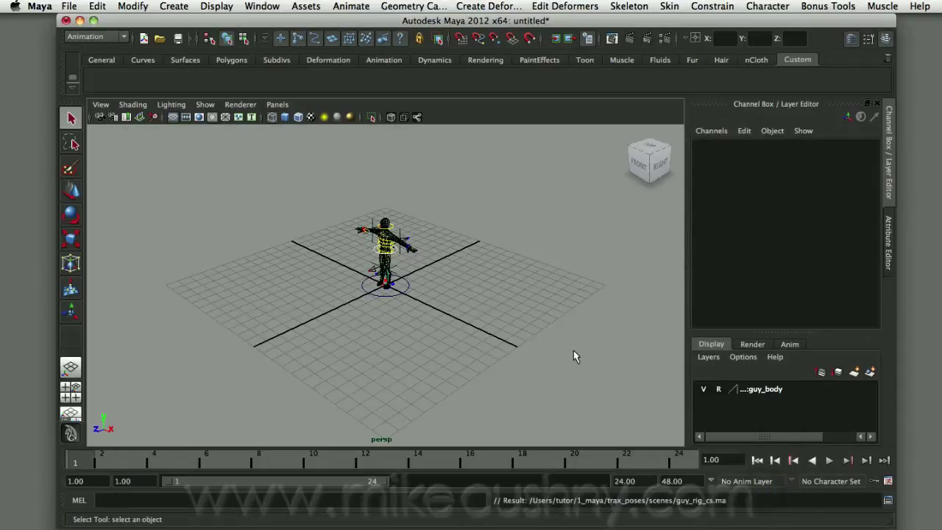
Set the current character set to guy_rig_cs:guy_cs and display the character smooth shaded
scroll(537, 354, up, 5)
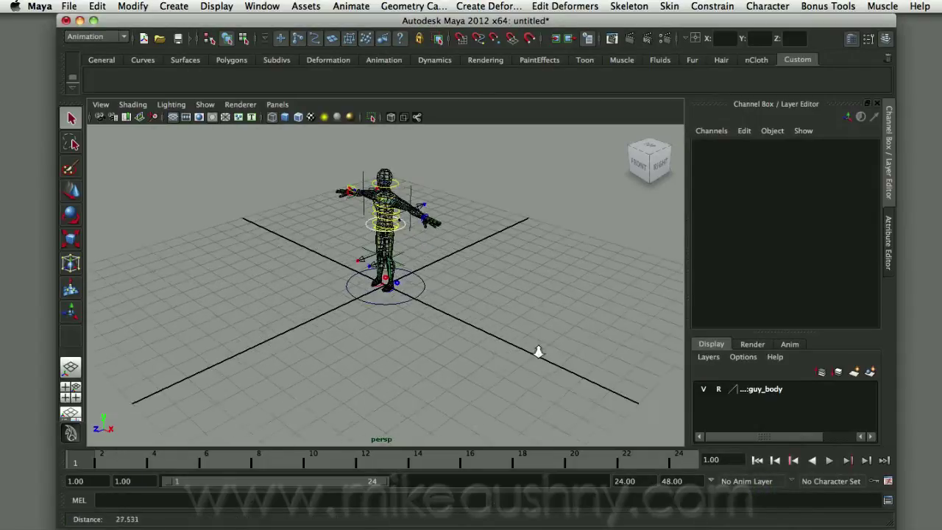
scroll(552, 313, up, 2)
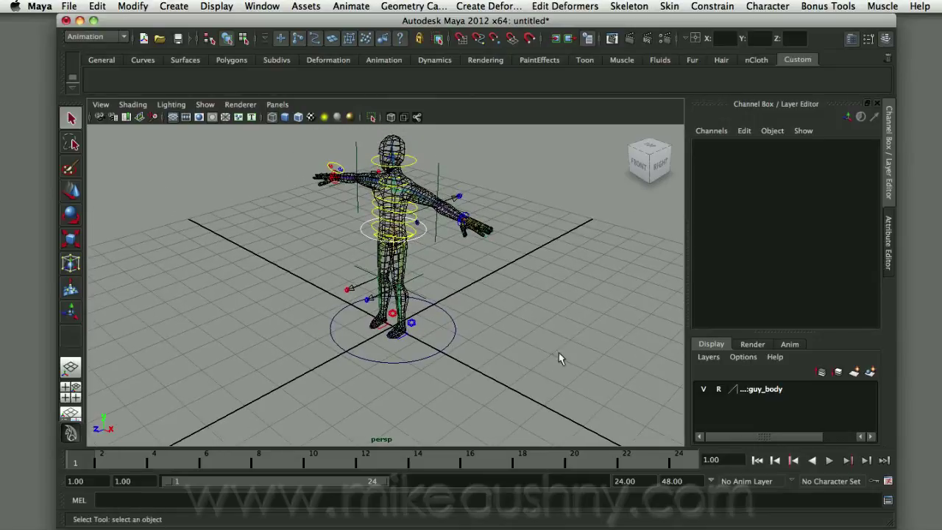
click(800, 484)
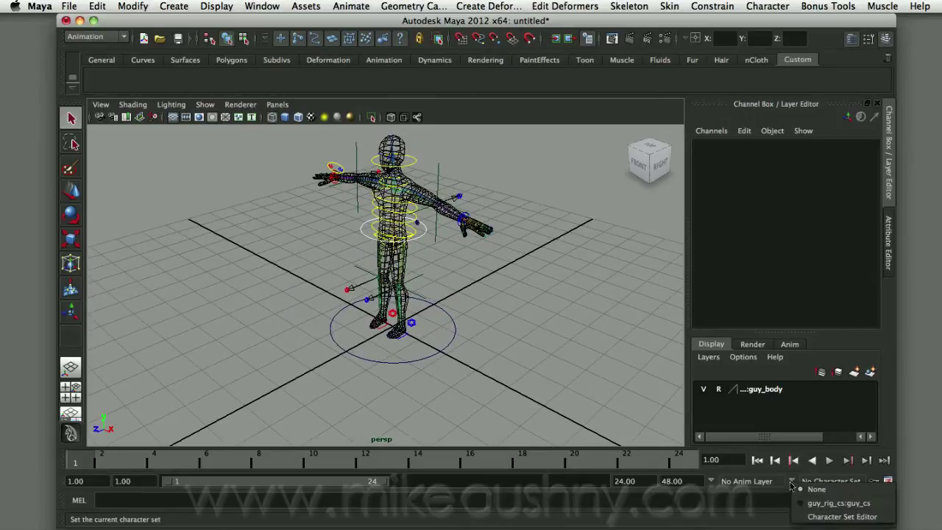
click(803, 504)
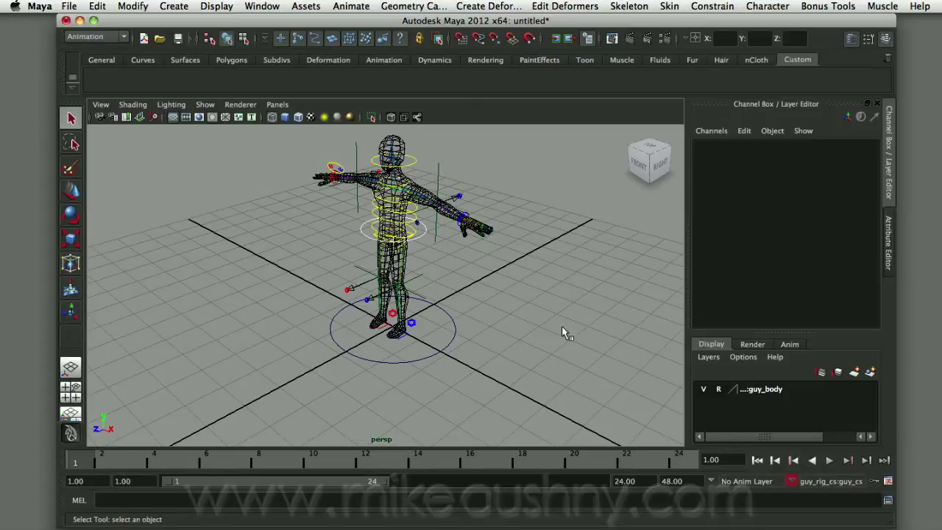
click(285, 117)
alt+drag(514, 282, 561, 311)
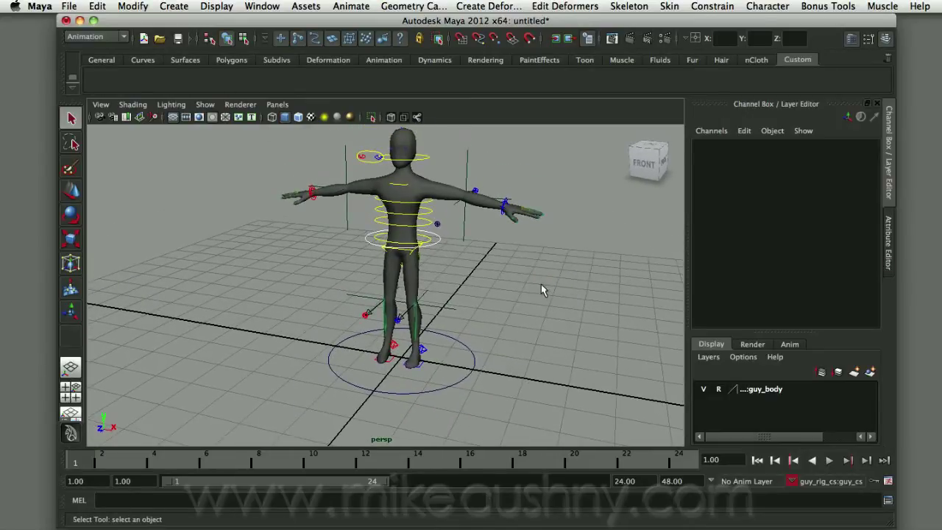
key(super+alt+r)
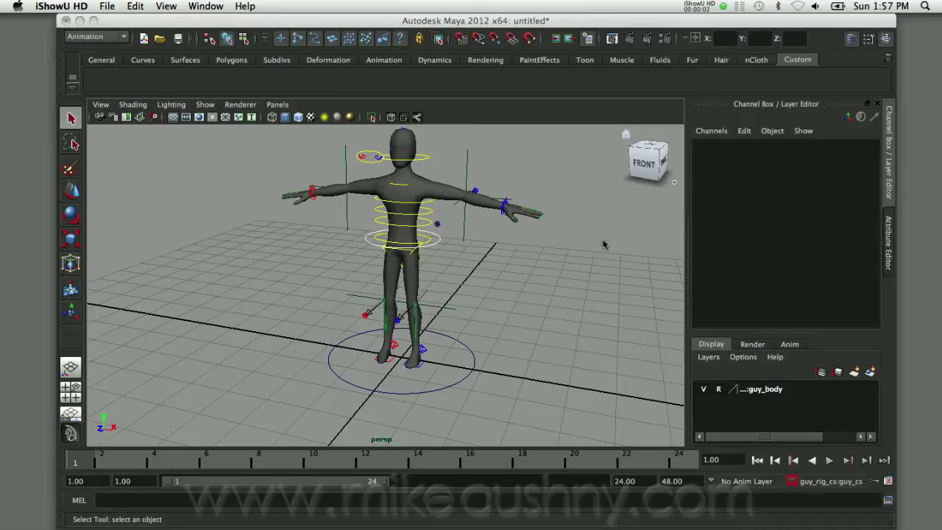
Switch to the Persp/Trax/Outliner layout and reframe the character's upper body in the perspective view
right_click(71, 417)
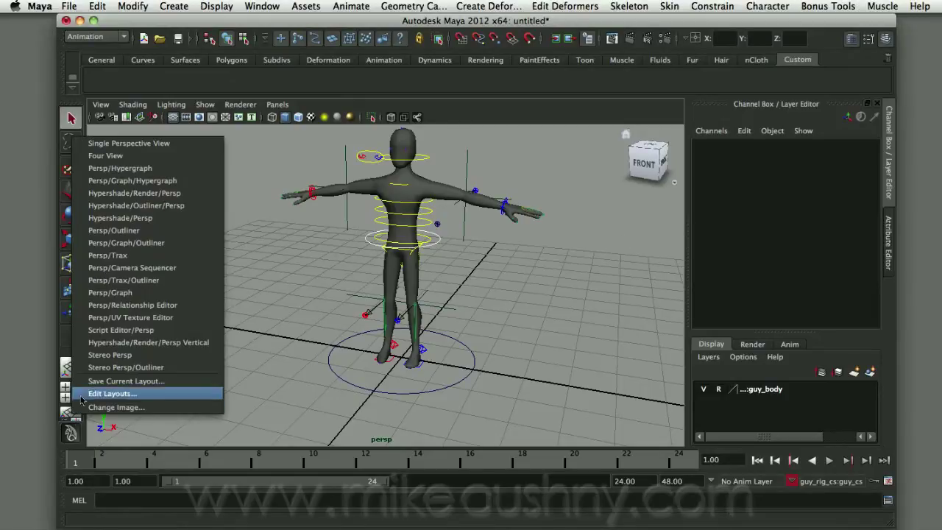
click(110, 280)
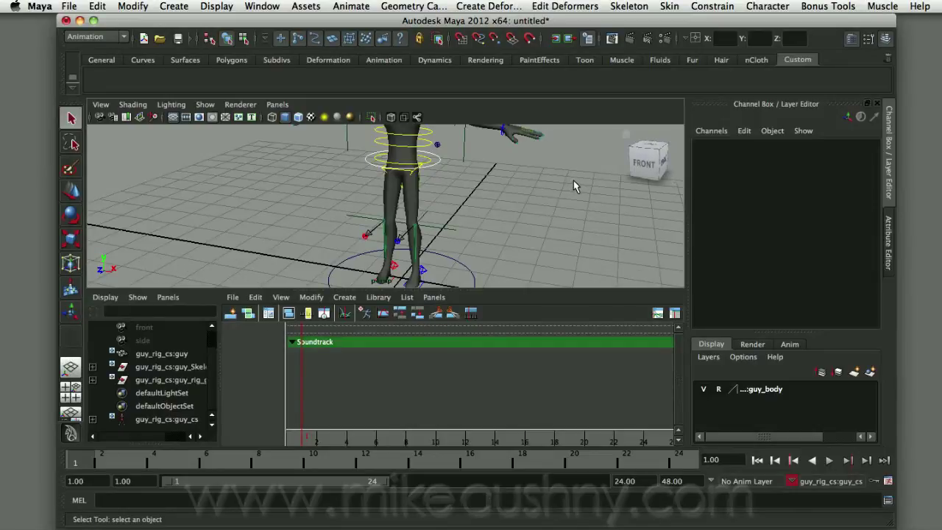
alt+right_drag(573, 181, 557, 256)
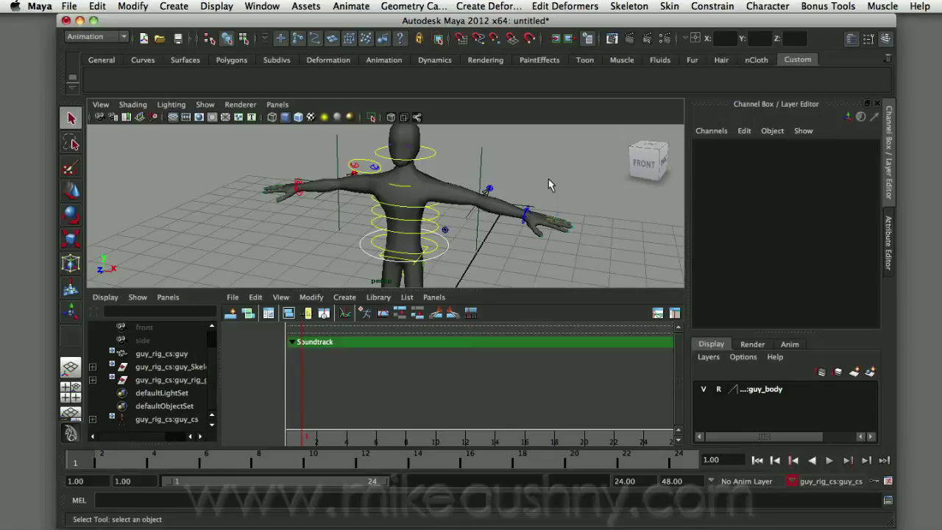
alt+drag(545, 247, 510, 251)
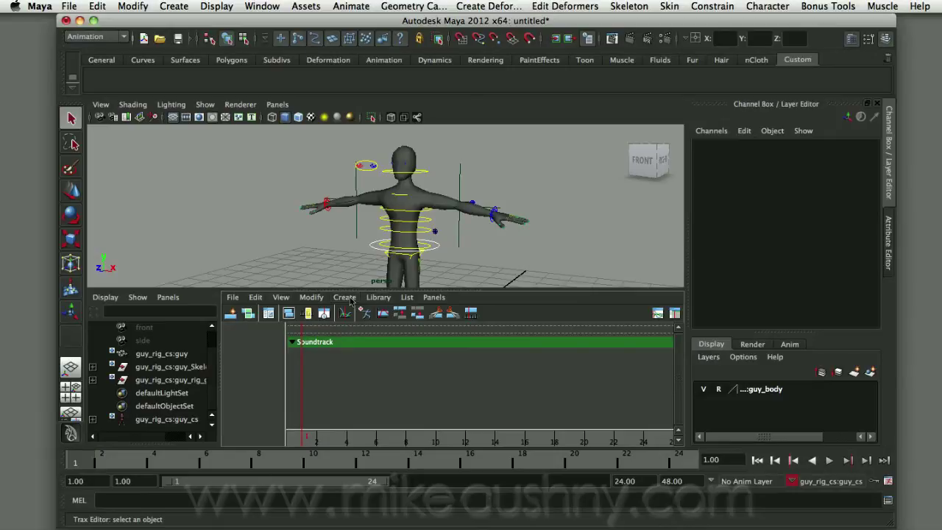
Create a pose named bind for the current character set from the Trax Editor
click(349, 299)
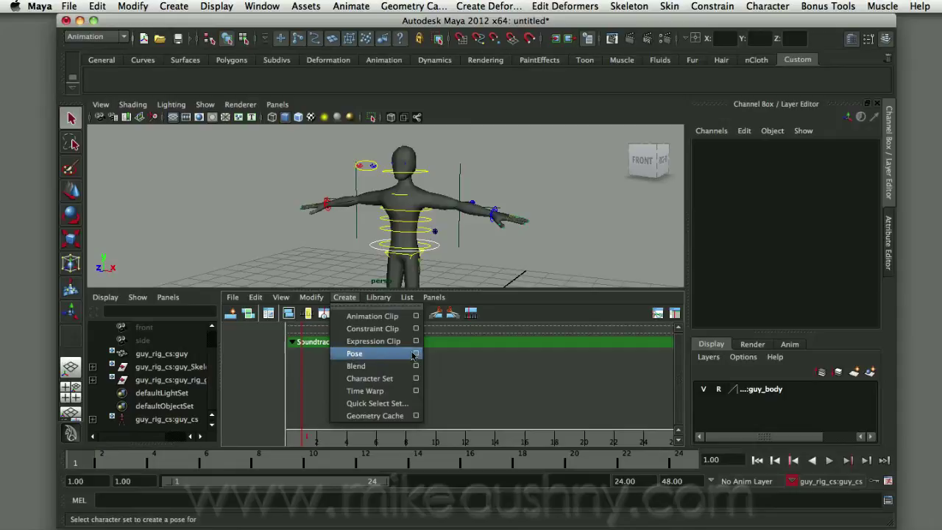
click(416, 356)
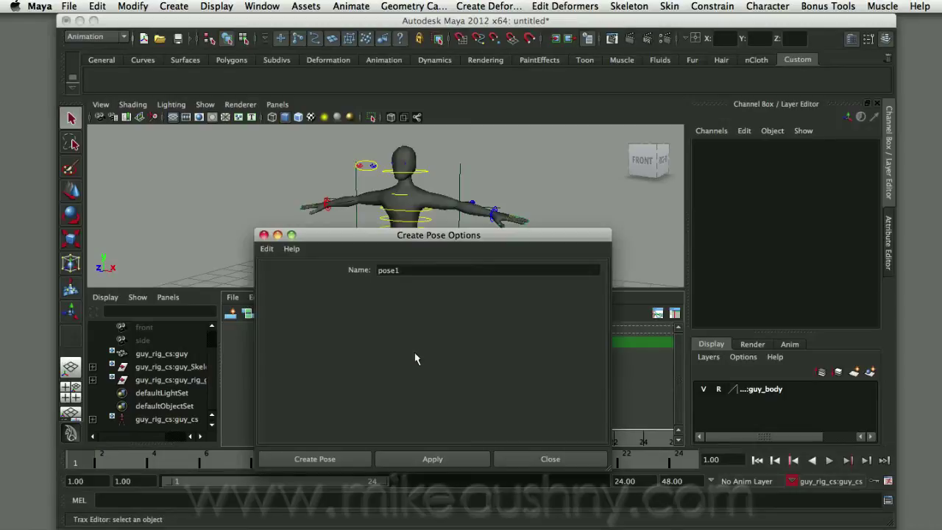
double_click(404, 273)
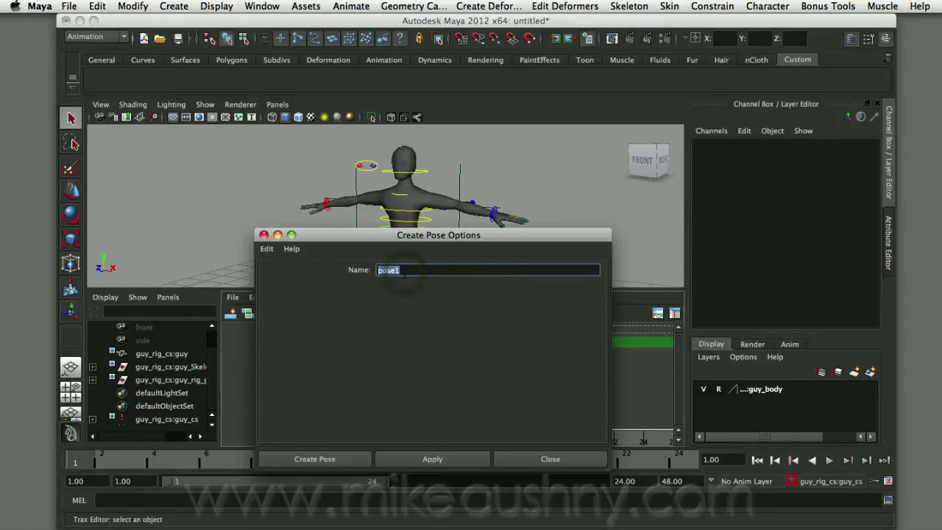
text(bind)
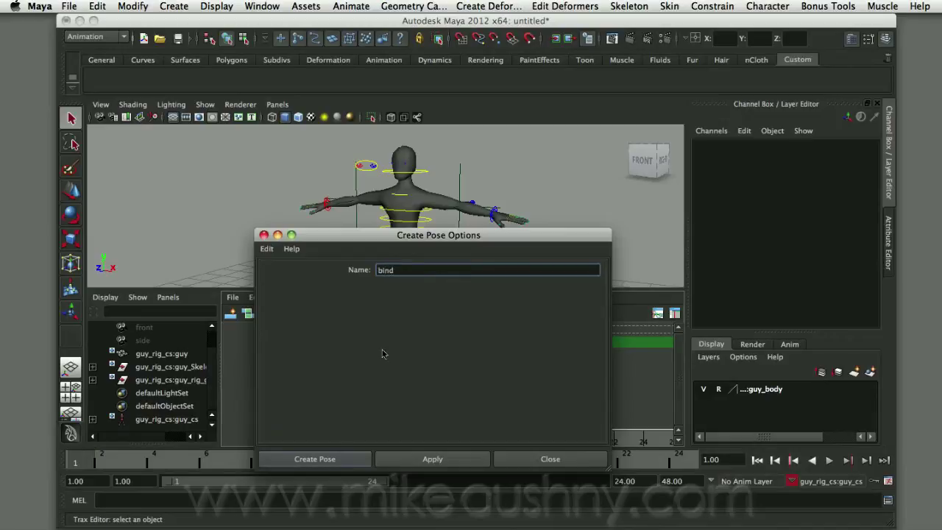
click(327, 460)
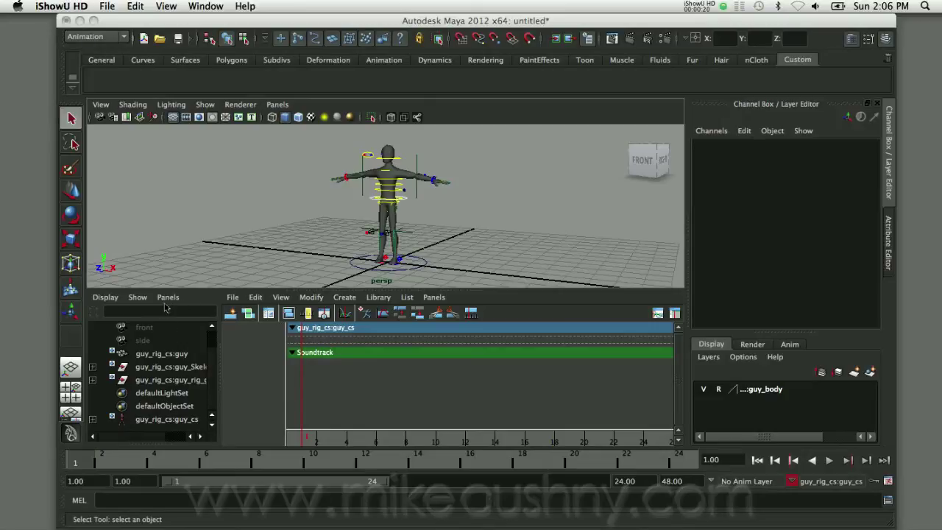
Replace the Outliner panel with the Visor and widen it
click(168, 297)
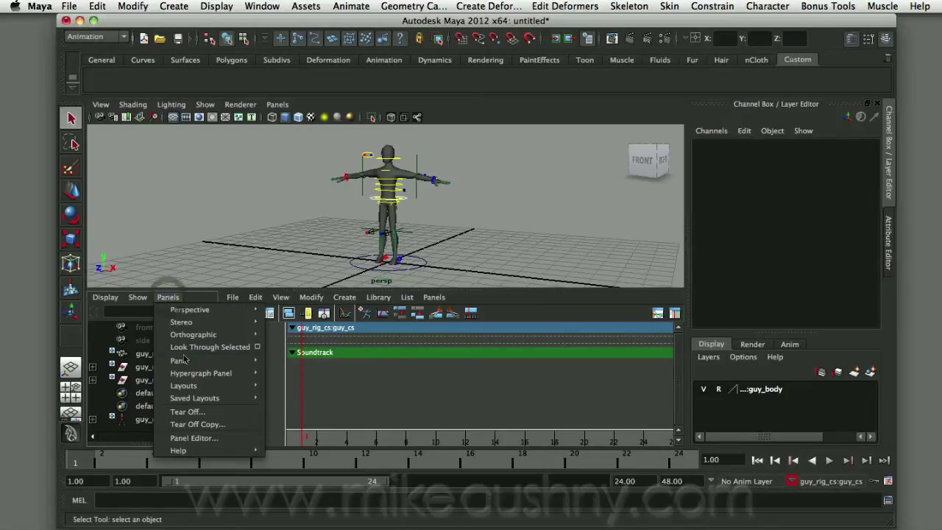
mouse_move(182, 360)
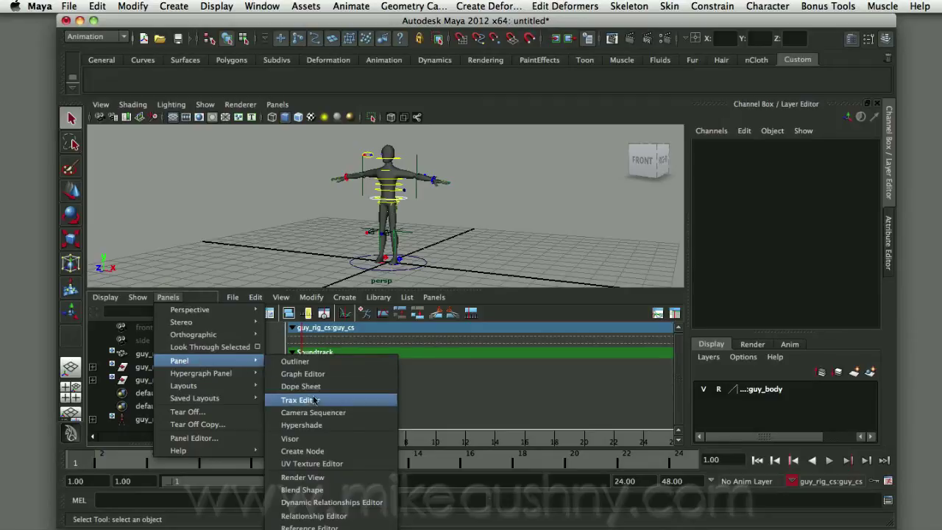
click(315, 438)
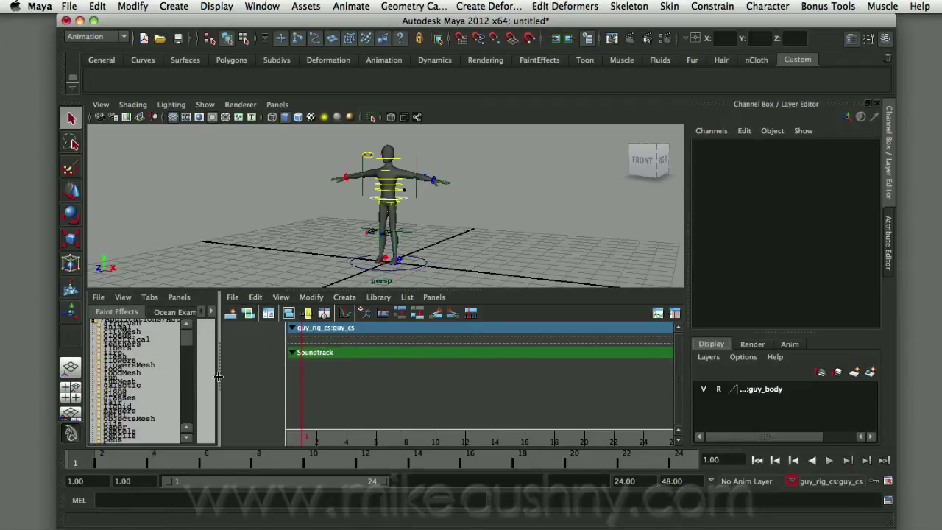
drag(218, 377, 280, 377)
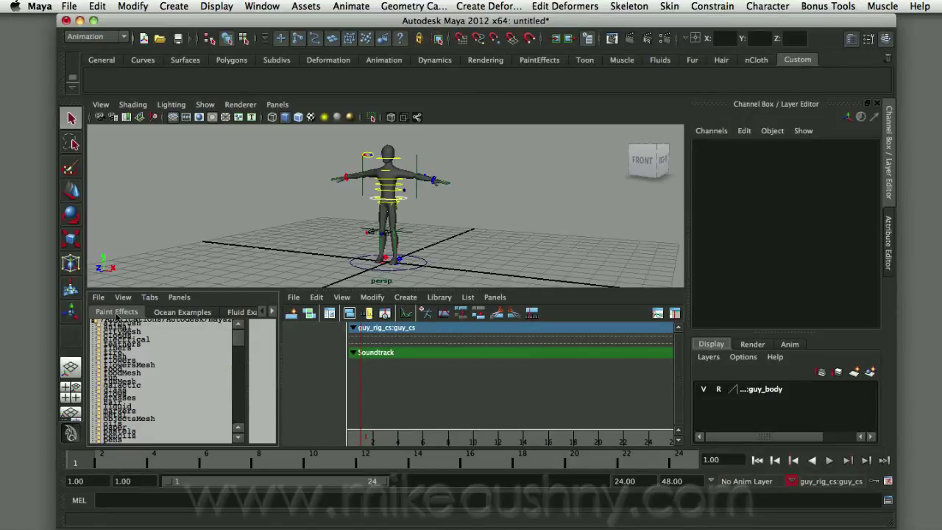
Show the Character Poses collection in the Visor
click(272, 312)
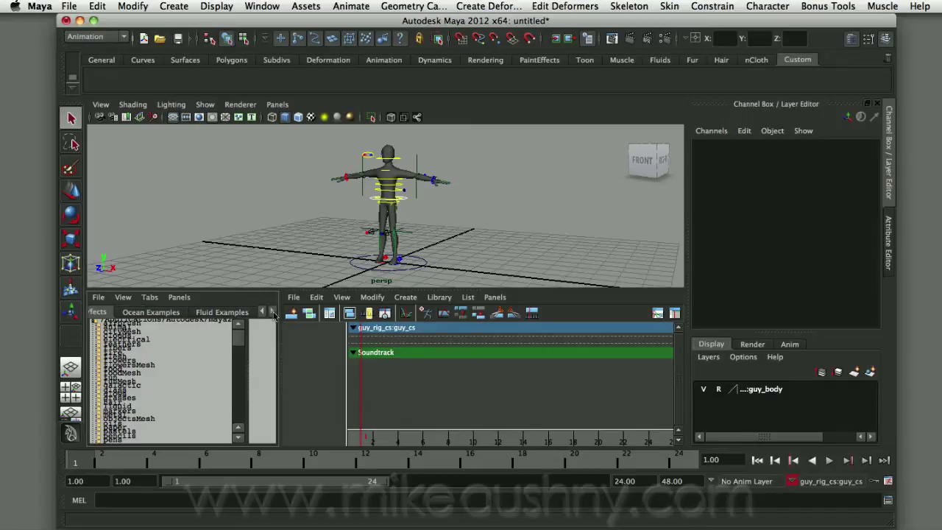
click(272, 312)
click(273, 313)
click(272, 312)
click(272, 313)
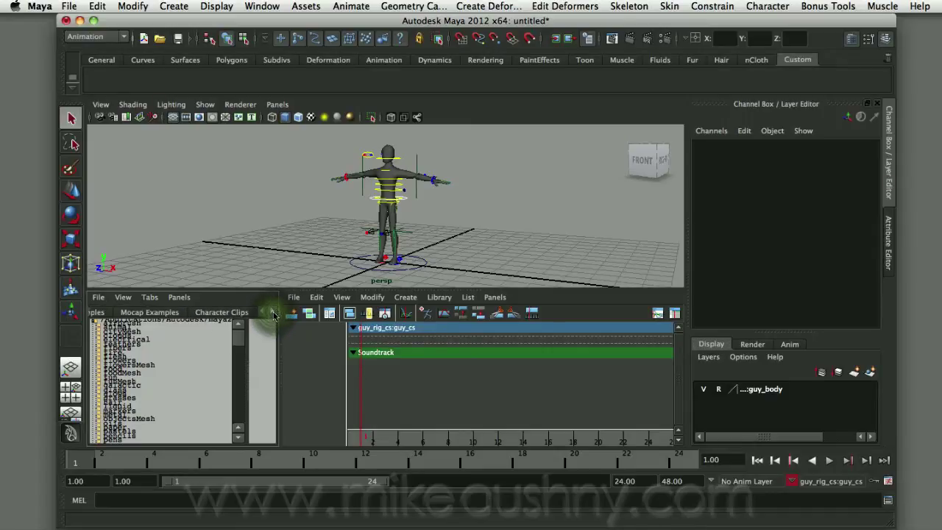
click(272, 312)
click(273, 312)
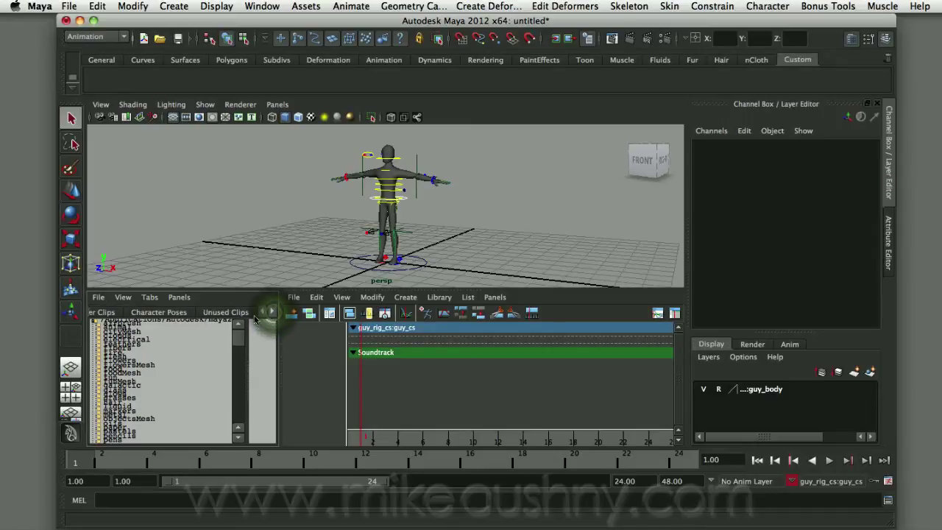
click(164, 314)
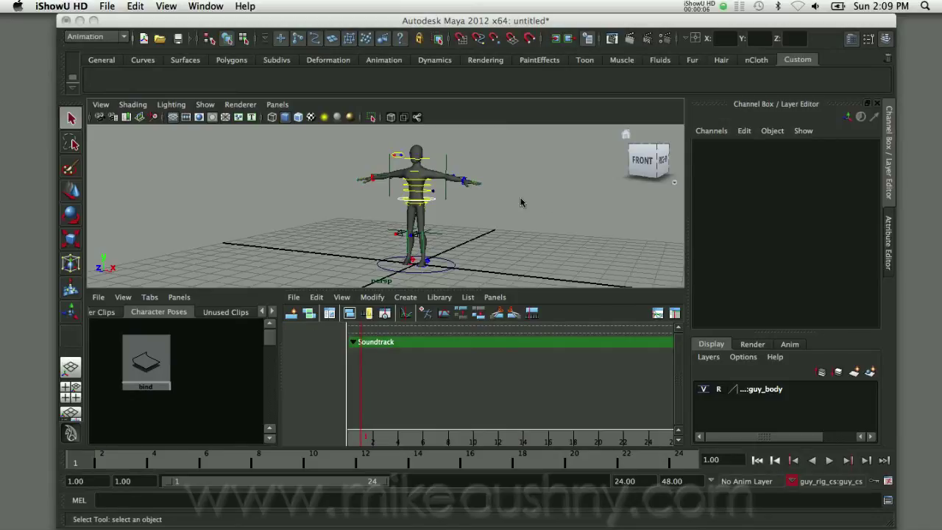
Select both arm IK controls and raise them to a Translate Y of about 1.38, lifting both arms
scroll(520, 203, up, 5)
click(518, 263)
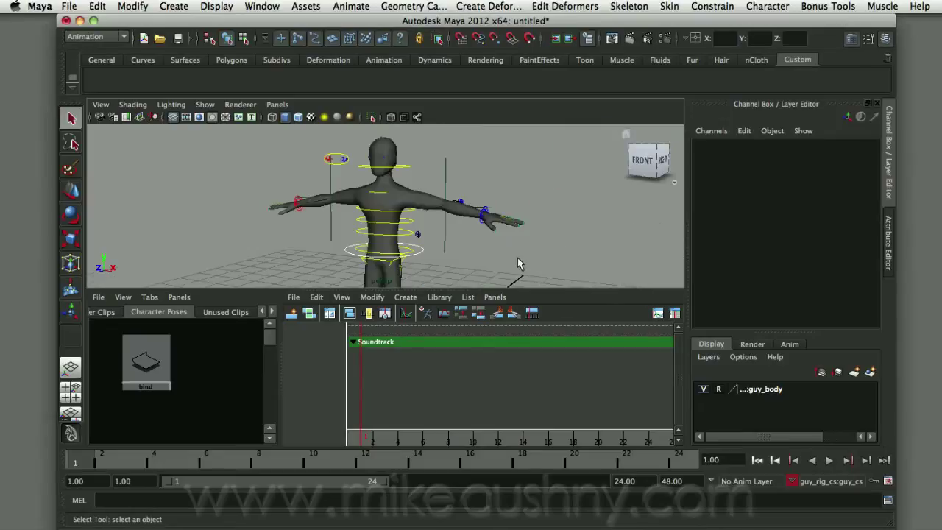
alt+middle_drag(586, 228, 479, 254)
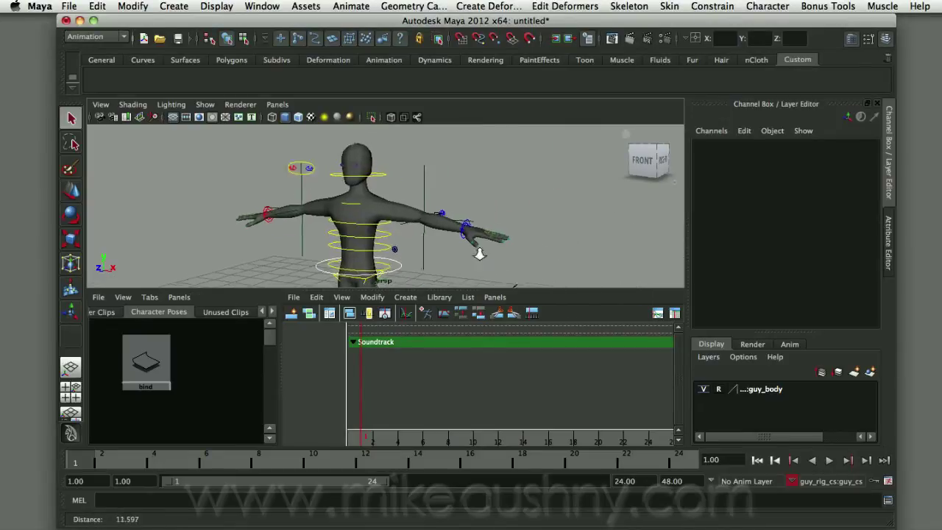
scroll(564, 228, up, 4)
alt+middle_drag(379, 221, 425, 224)
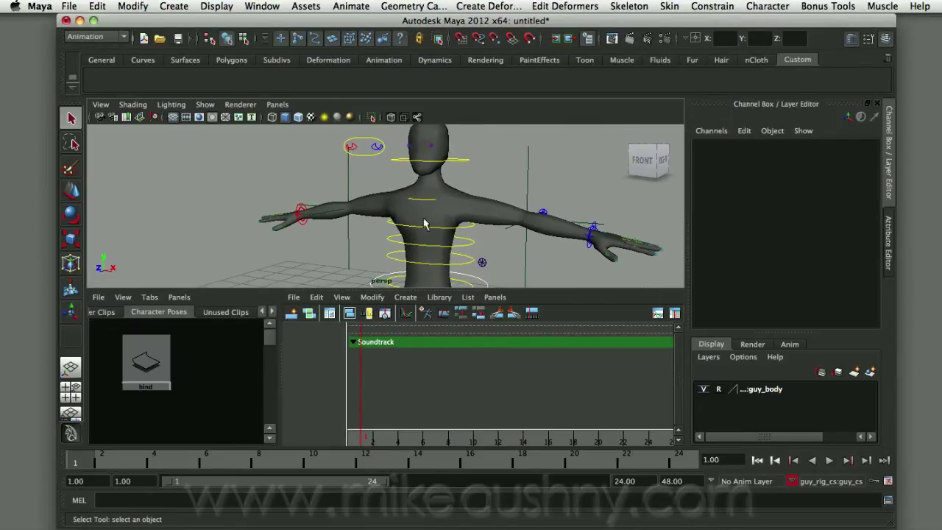
click(301, 210)
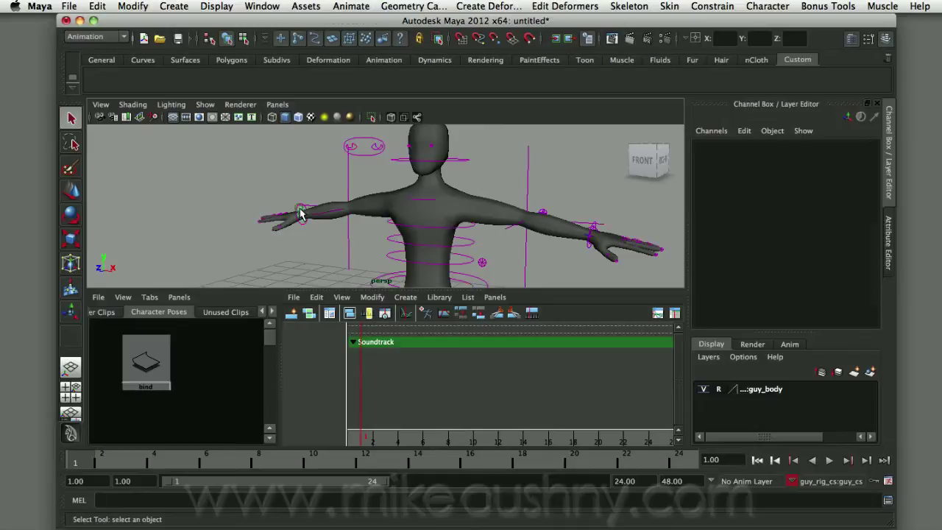
click(593, 234)
key(w)
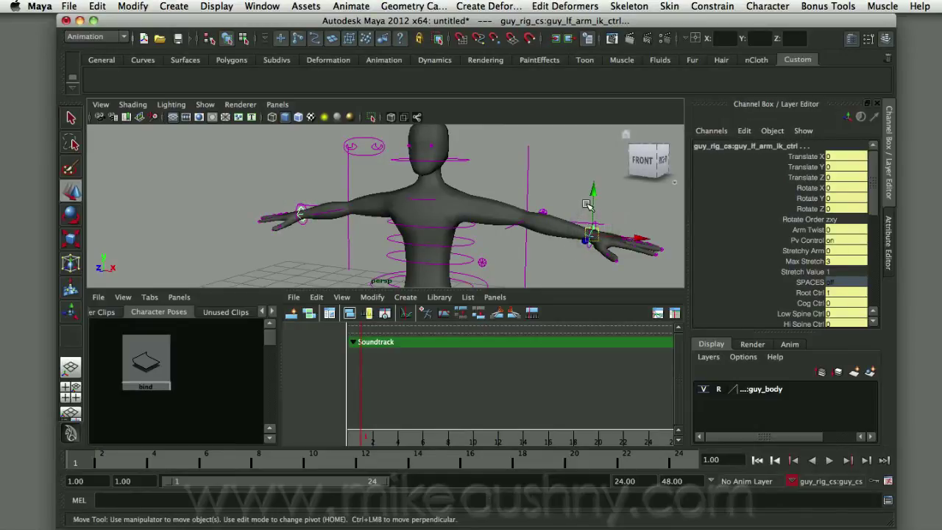
alt+right_drag(619, 208, 534, 198)
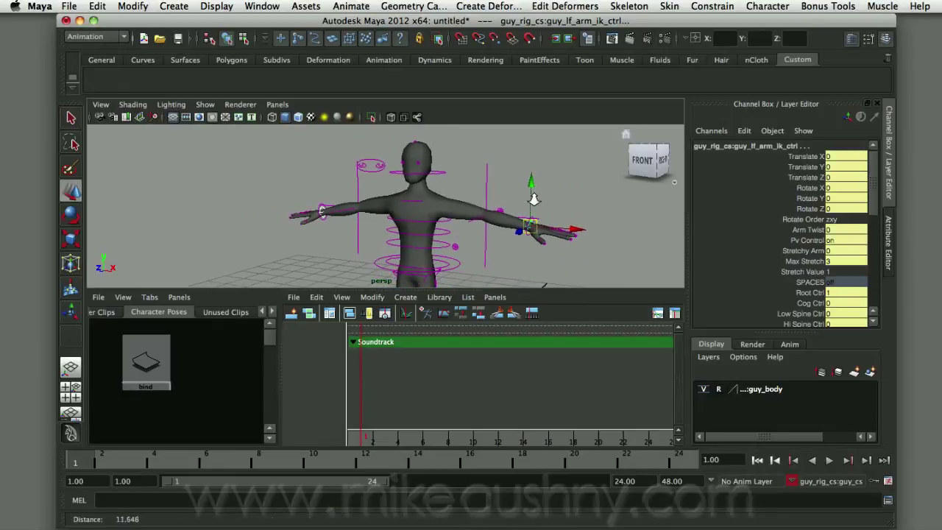
drag(534, 197, 531, 123)
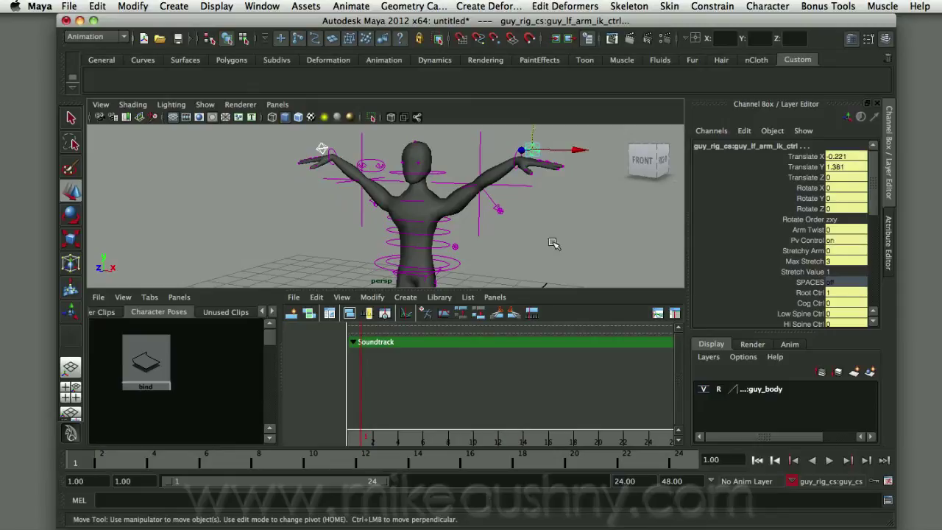
Create a pose named arms_up from the raised arms for the current character set
click(405, 296)
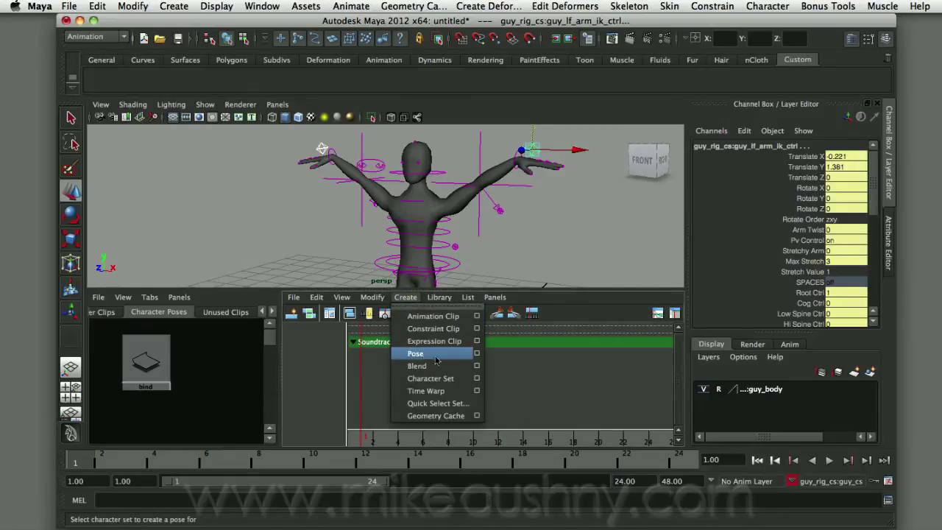
click(477, 355)
double_click(422, 272)
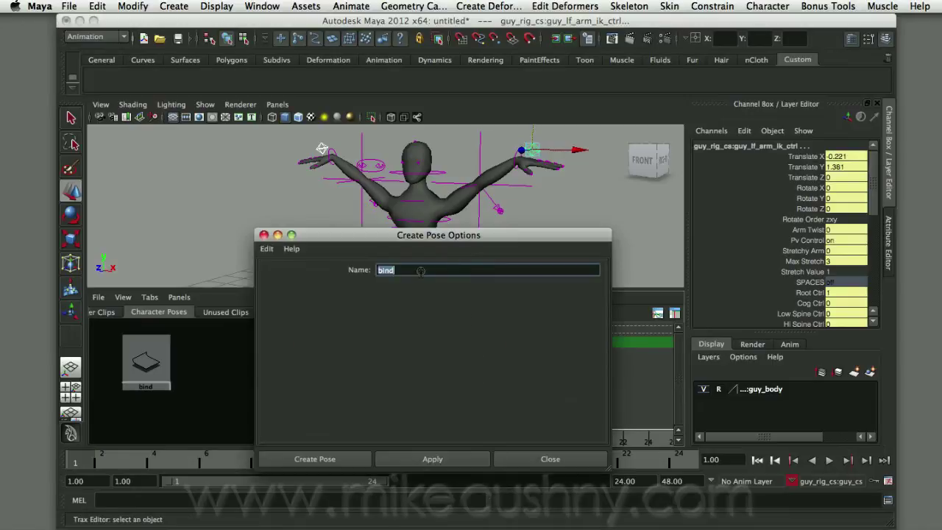
text(arms_up)
click(366, 457)
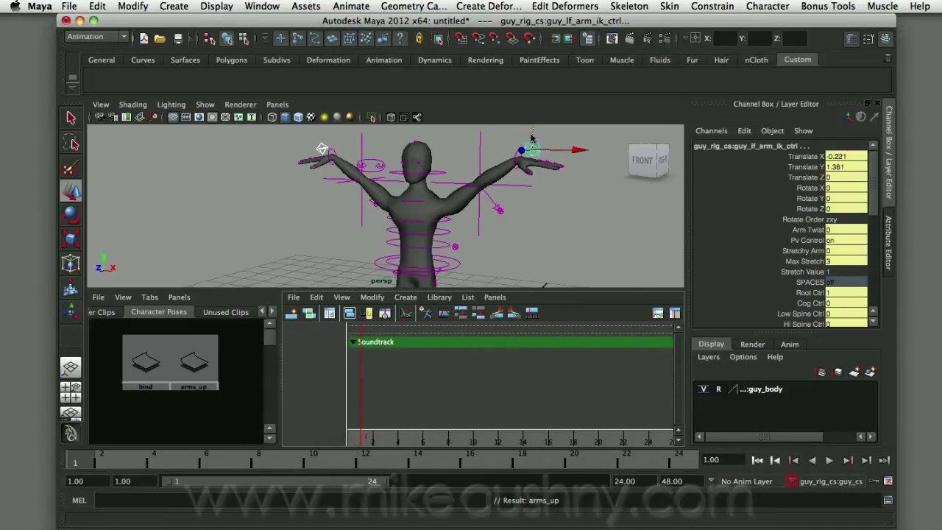
Lower both arm IK controls to a Translate Y of about -1.19 and create a pose named arms_dwn
drag(533, 137, 530, 281)
click(405, 297)
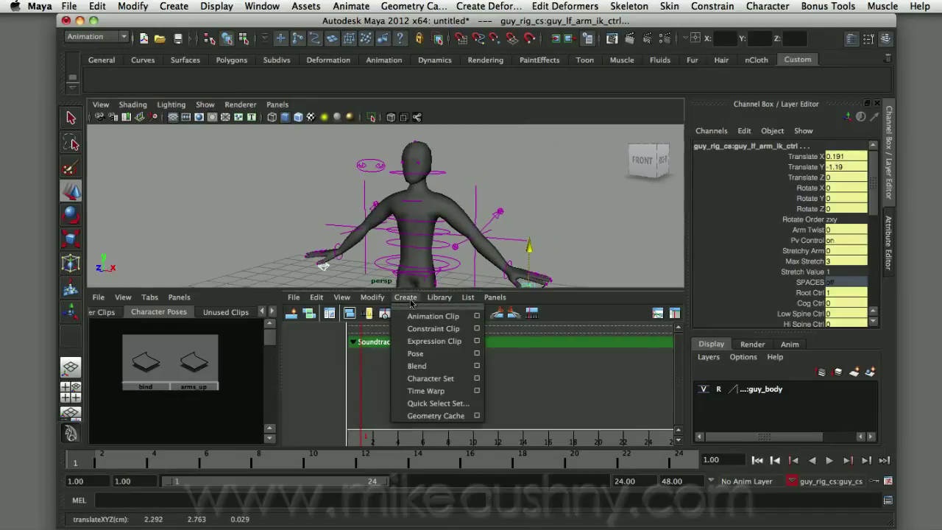
click(477, 354)
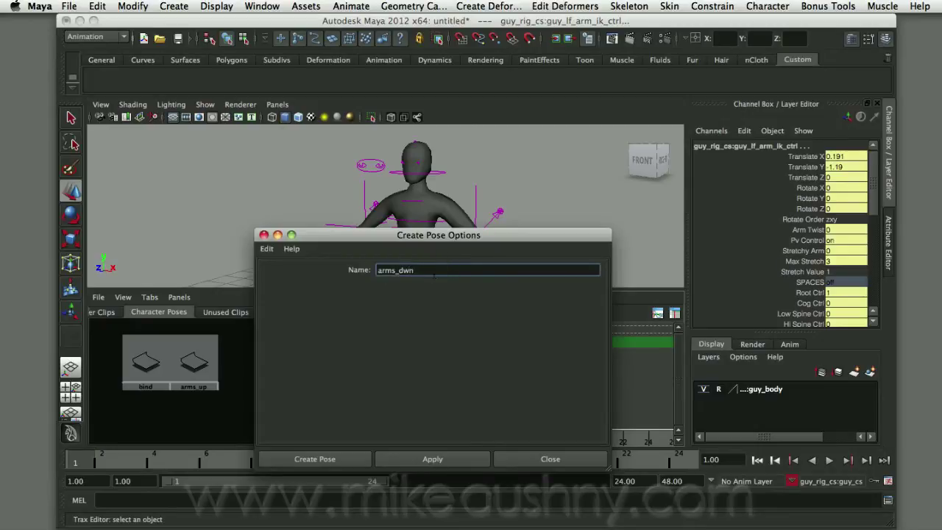
click(329, 458)
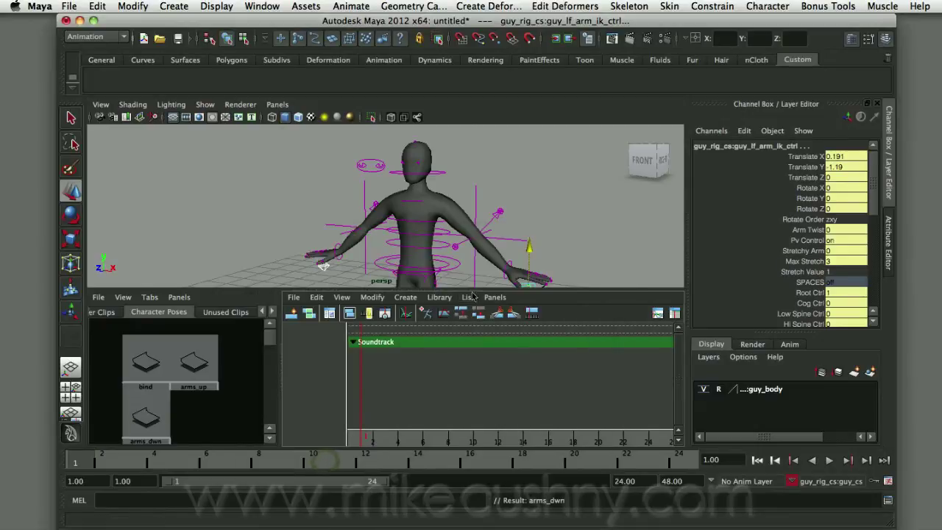
Apply the saved bind pose to the character and clear the control selection
scroll(566, 207, down, 3)
key(w)
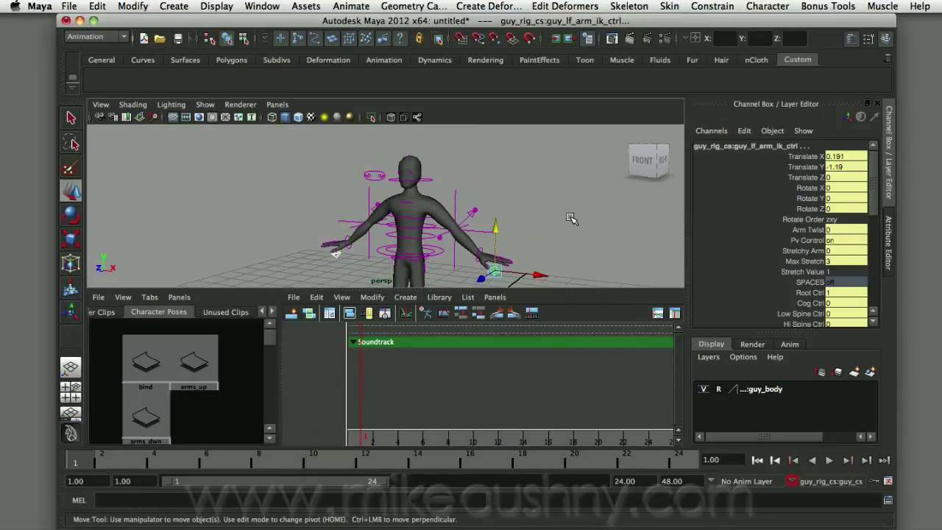
alt+middle_drag(572, 218, 542, 191)
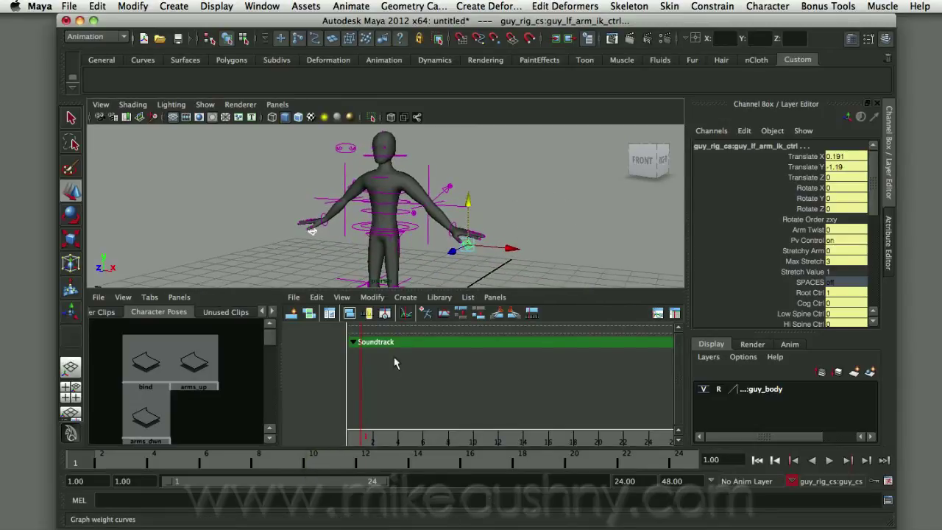
right_click(145, 361)
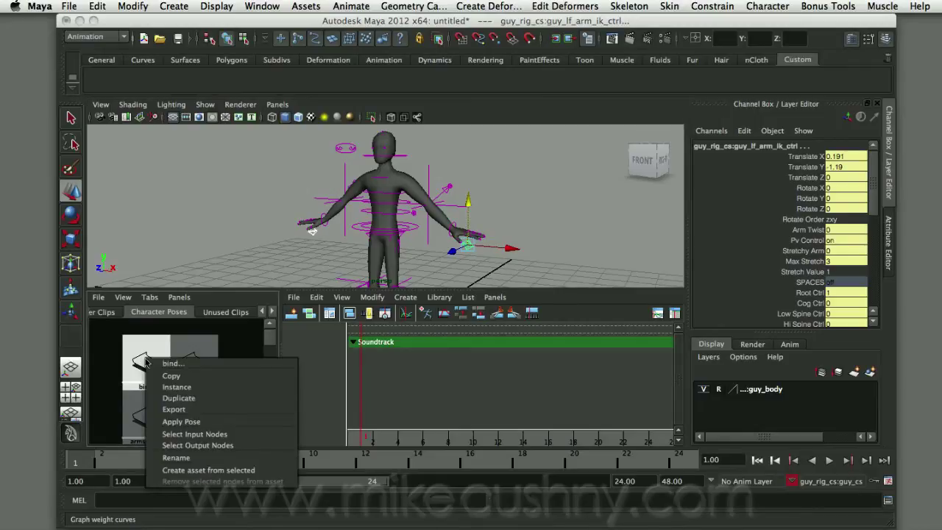
click(169, 421)
click(486, 219)
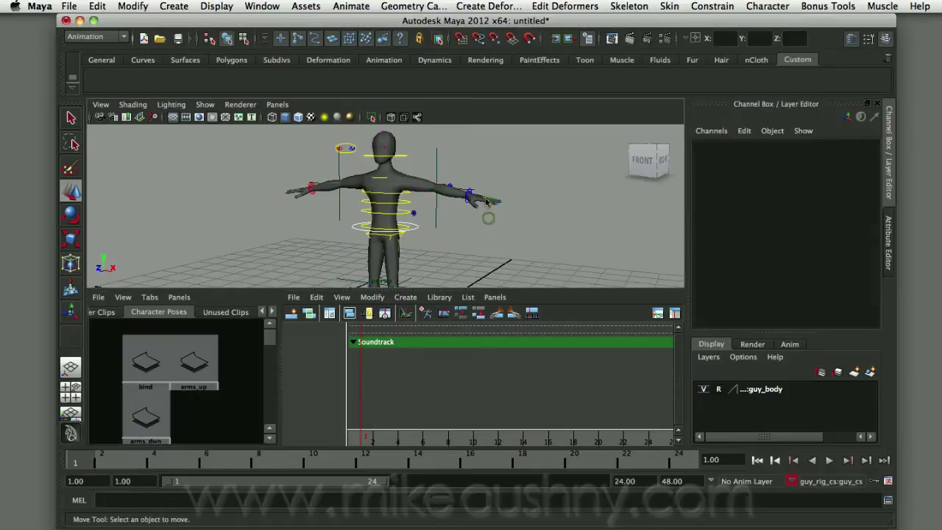
Test the saved arms_up and arms_dwn poses by applying each to the character
right_click(203, 354)
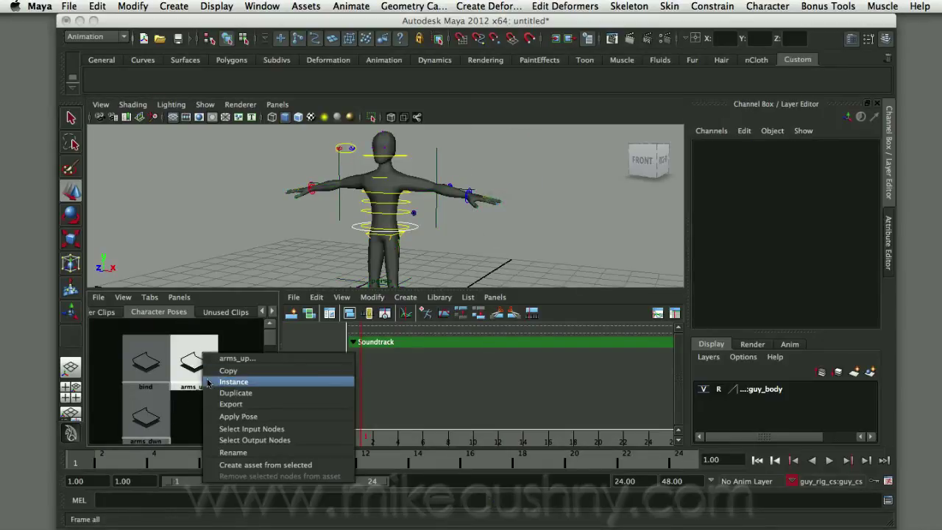
click(243, 417)
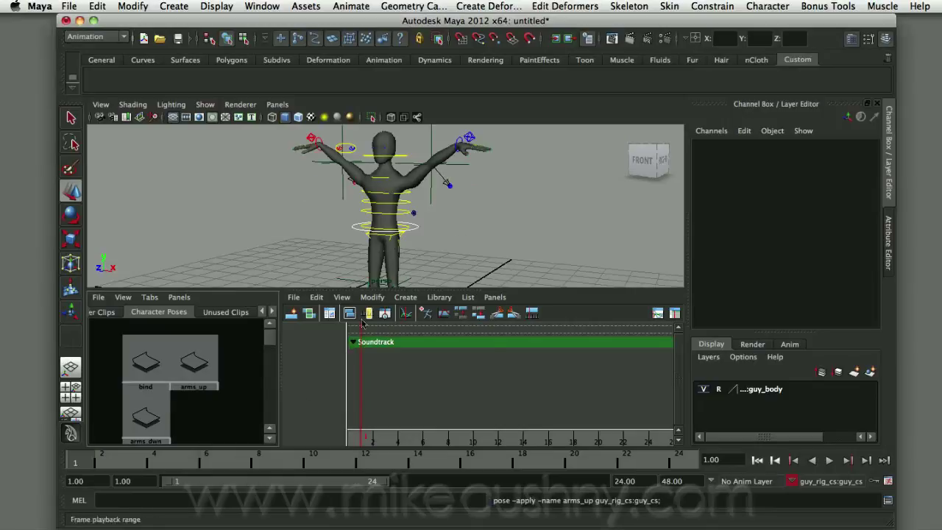
right_click(145, 417)
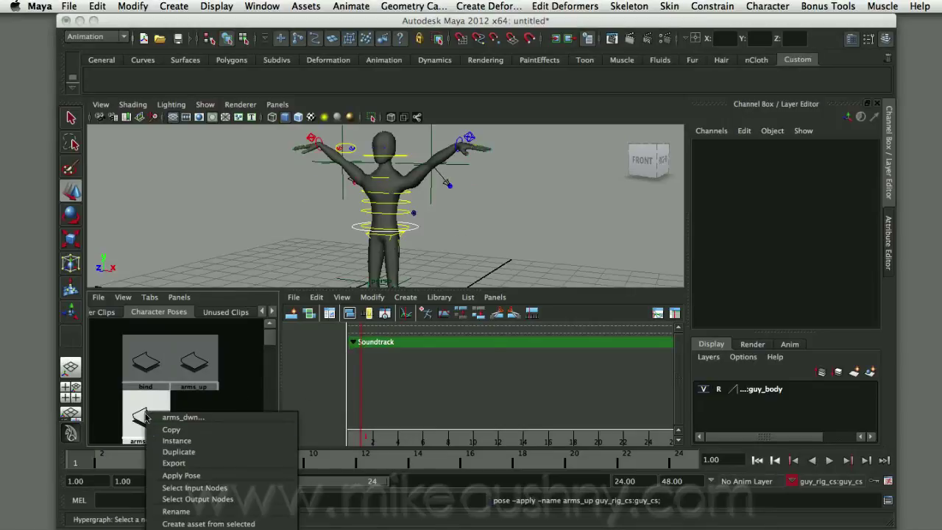
click(176, 475)
Return the character to its T-pose by applying the bind pose
right_click(149, 358)
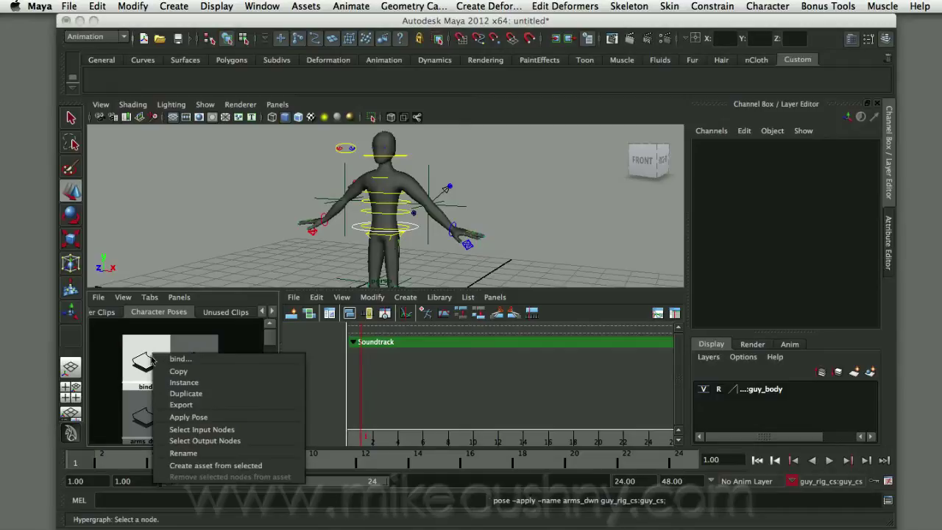
click(176, 418)
click(179, 234)
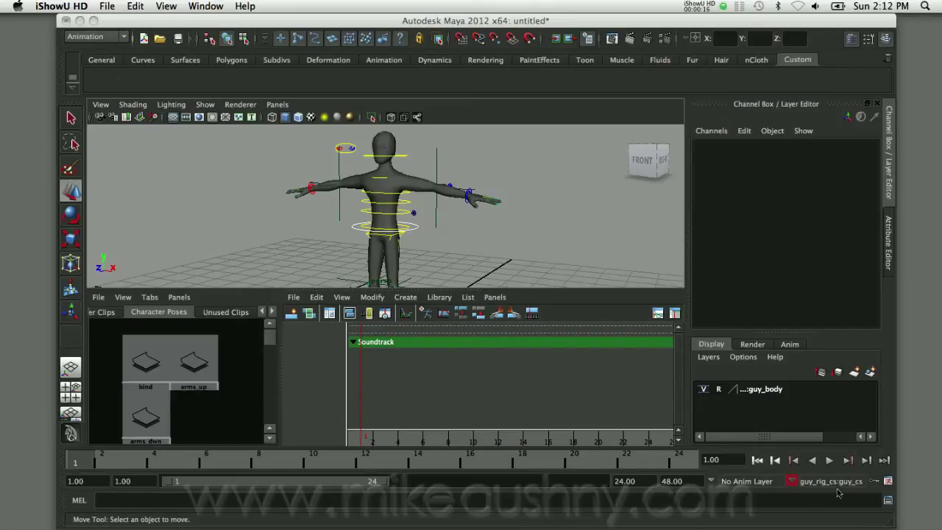
Load the guy_cs character set into the Trax Editor and insert the bind pose as a clip at frame 1
click(469, 298)
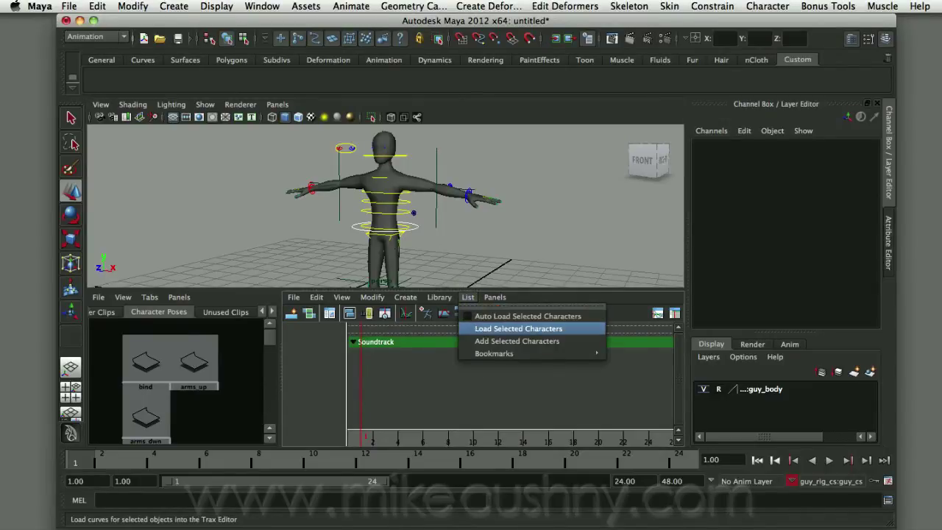
click(476, 331)
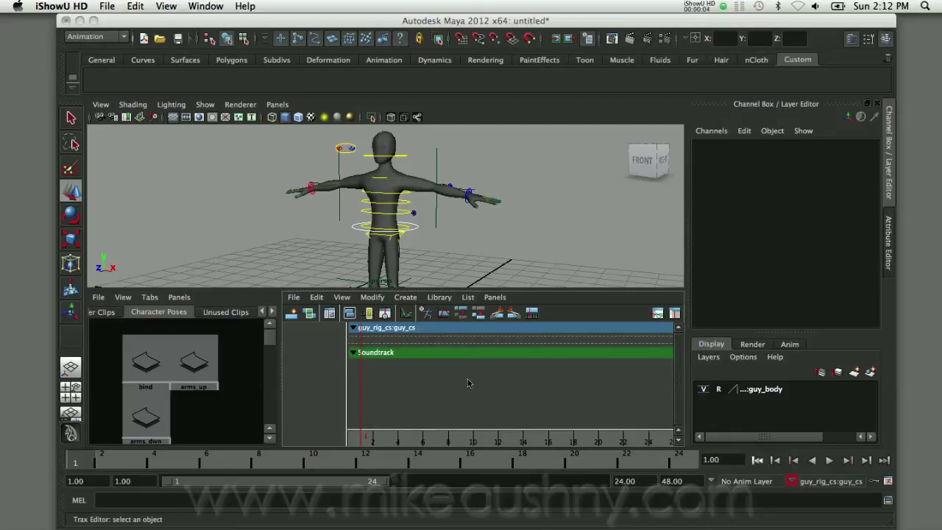
click(439, 297)
mouse_move(445, 329)
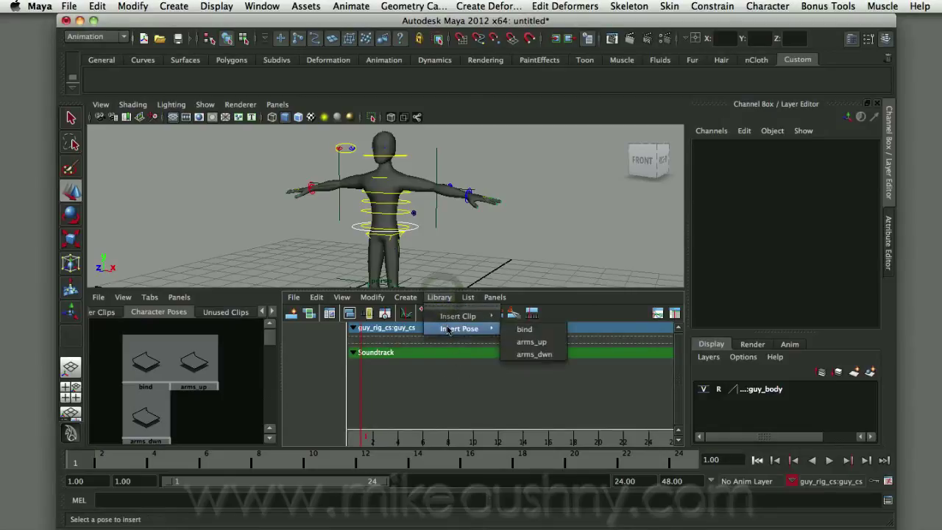
click(533, 332)
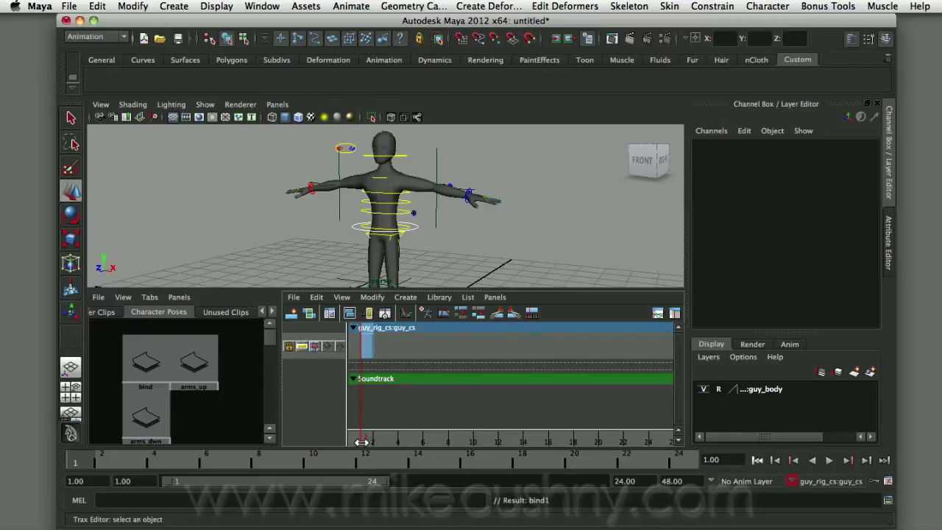
Insert the arms_up pose as a clip at frame 10 on the guy_cs track
drag(362, 442, 477, 442)
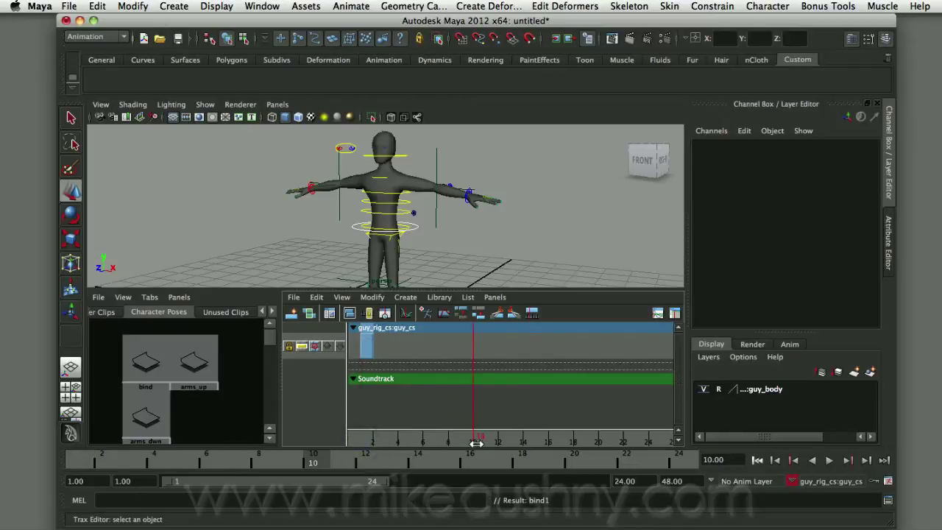
click(439, 298)
mouse_move(447, 329)
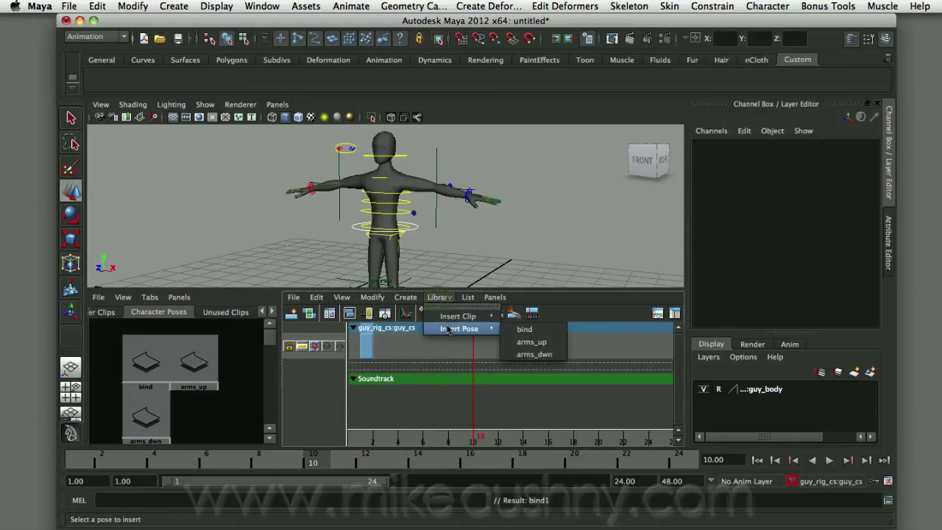
click(532, 342)
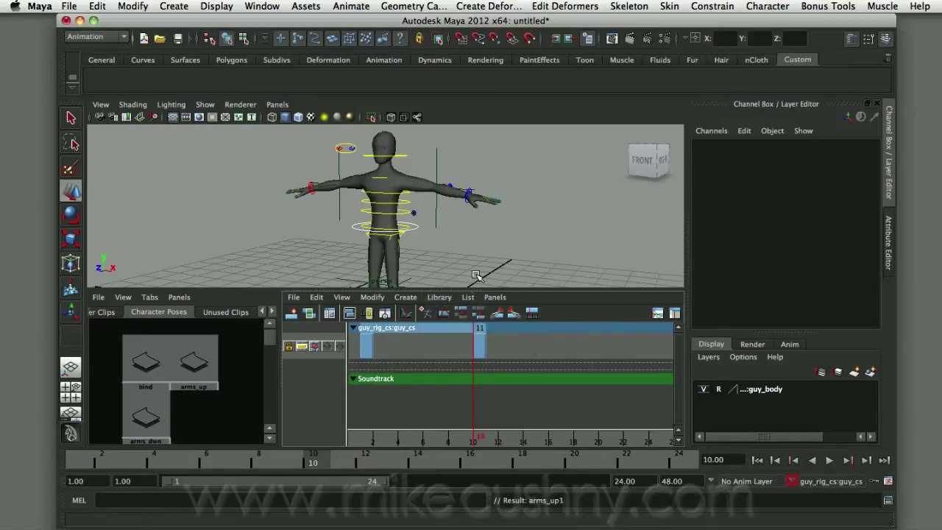
Insert the arms_dwn pose as a clip at frame 20 and scrub back to frame 2
drag(475, 437, 597, 438)
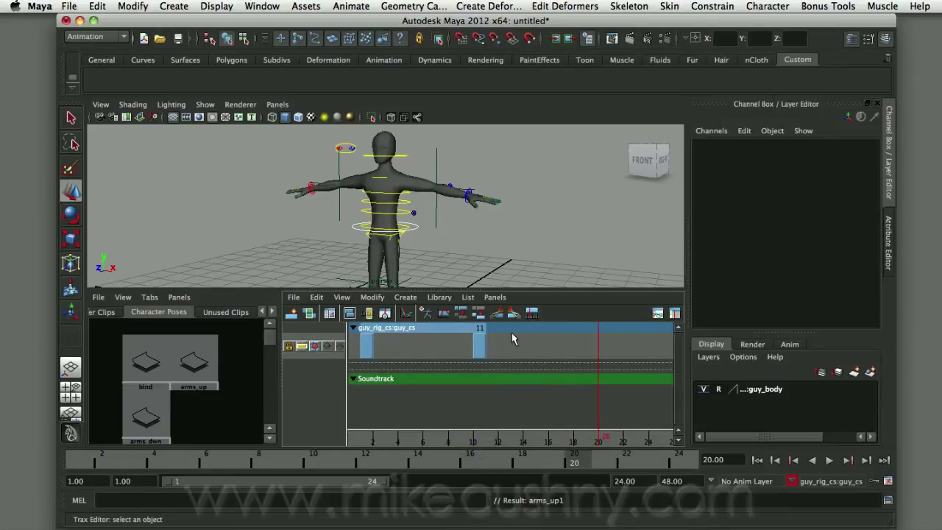
click(446, 297)
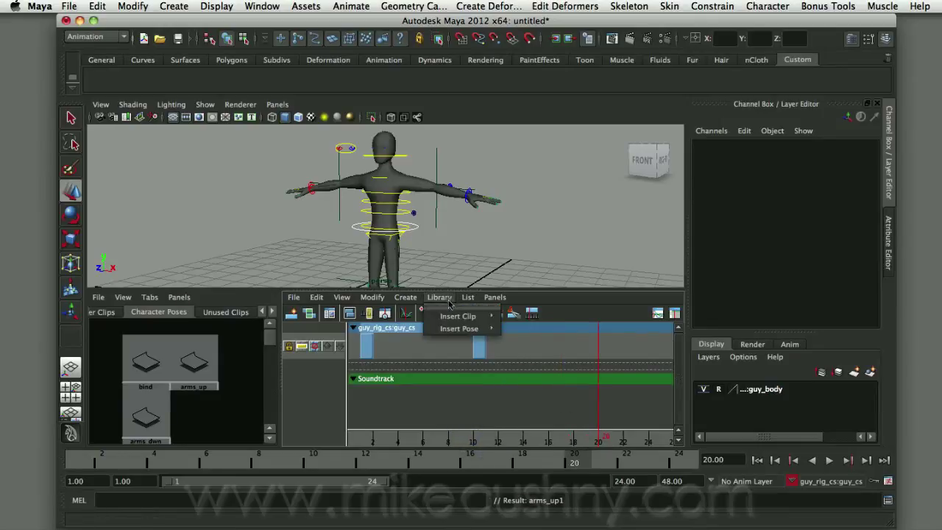
mouse_move(459, 328)
click(532, 354)
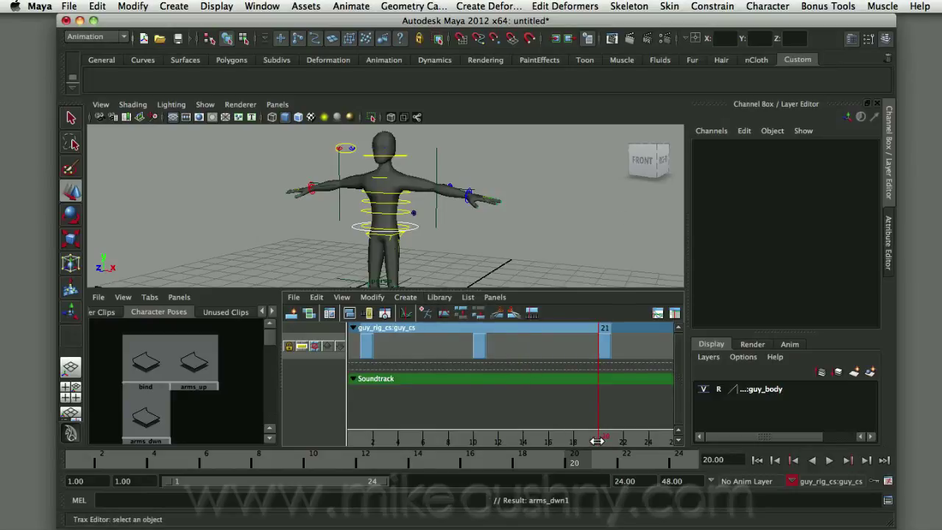
mouse_move(599, 440)
mouse_down()
mouse_move(360, 417)
mouse_move(610, 417)
mouse_move(371, 407)
mouse_up()
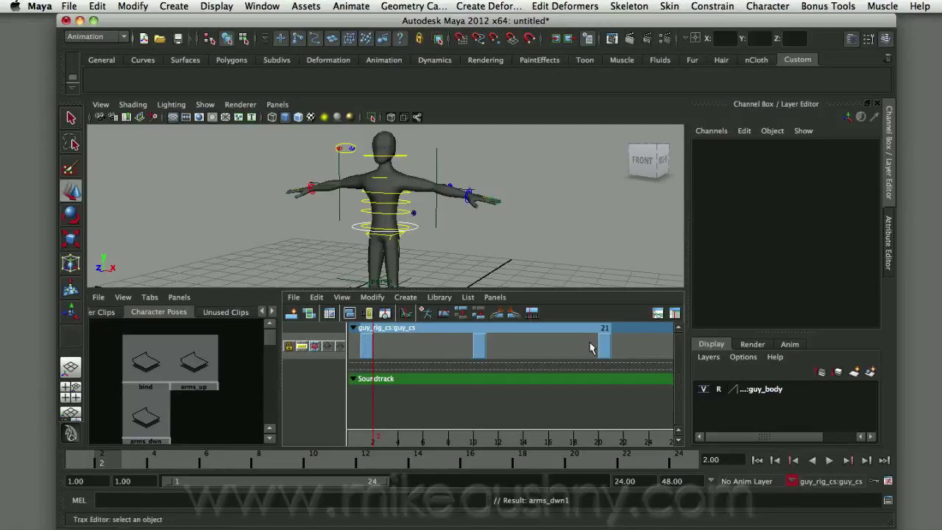
Set all channel offsets of the first bind clip to absolute
right_click(365, 346)
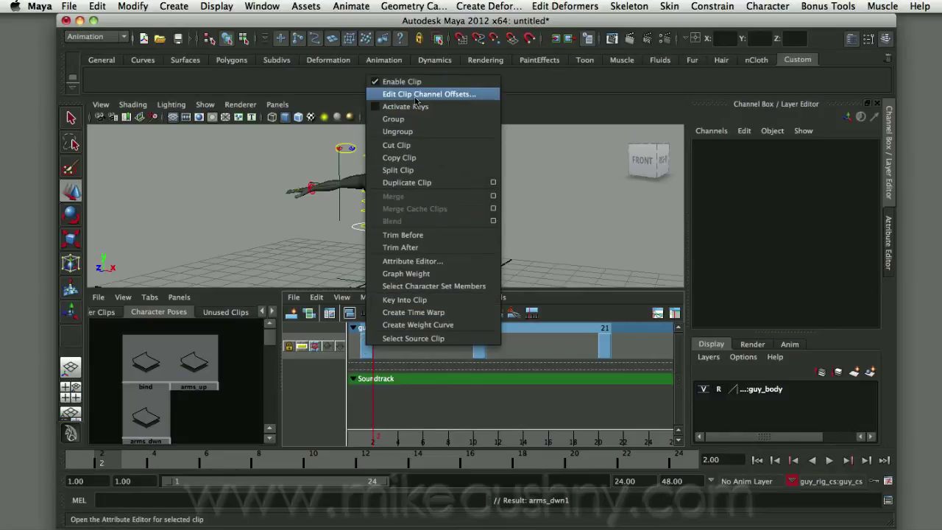
click(415, 95)
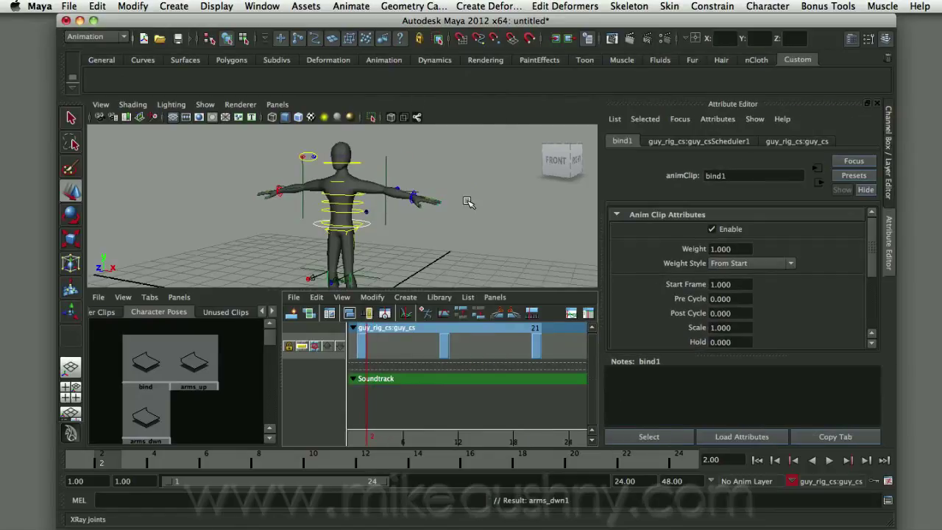
drag(870, 250, 871, 295)
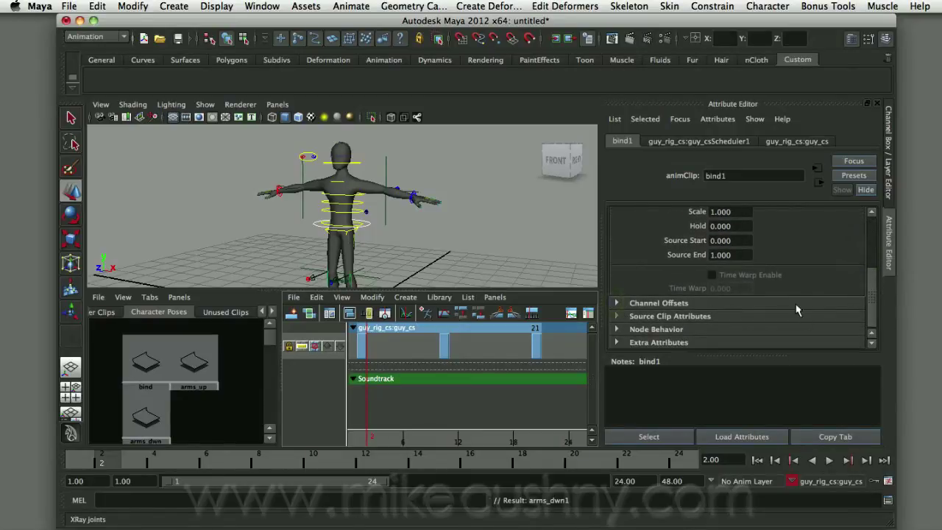
click(691, 306)
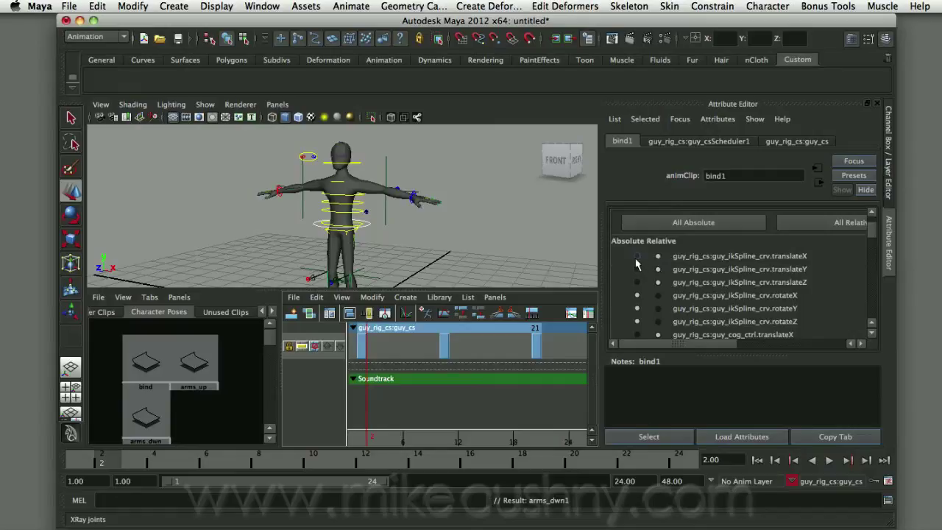
click(637, 264)
click(685, 227)
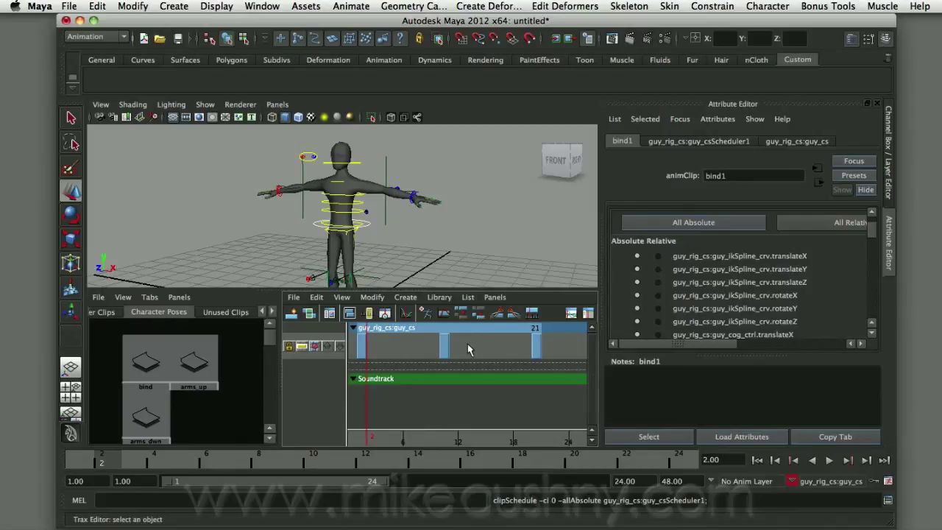
Set all channel offsets of the arms_up and arms_dwn clips to absolute, and scrub the Trax timeline to test them
right_click(444, 344)
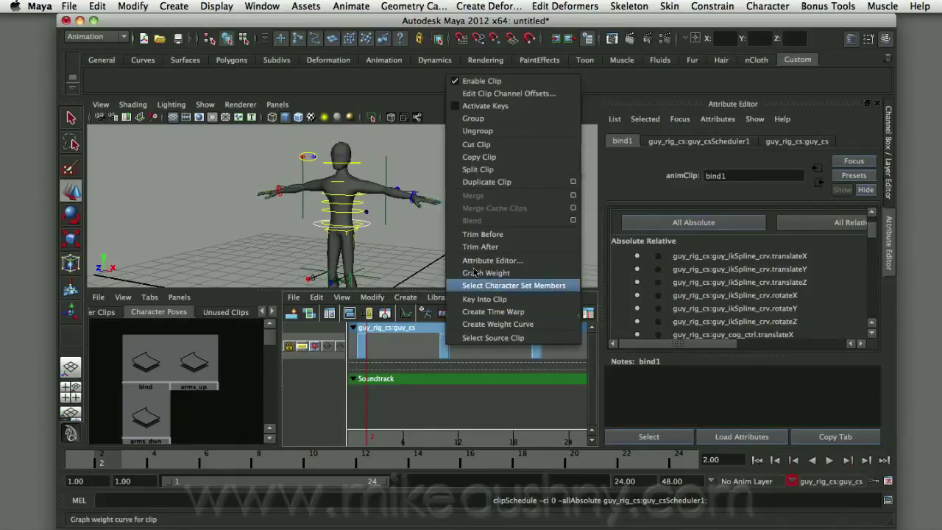
click(498, 93)
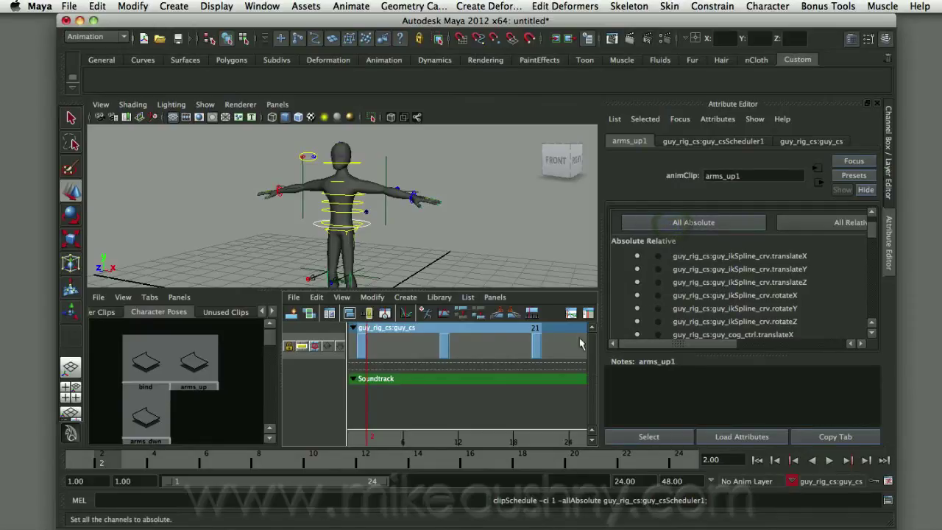
right_click(534, 346)
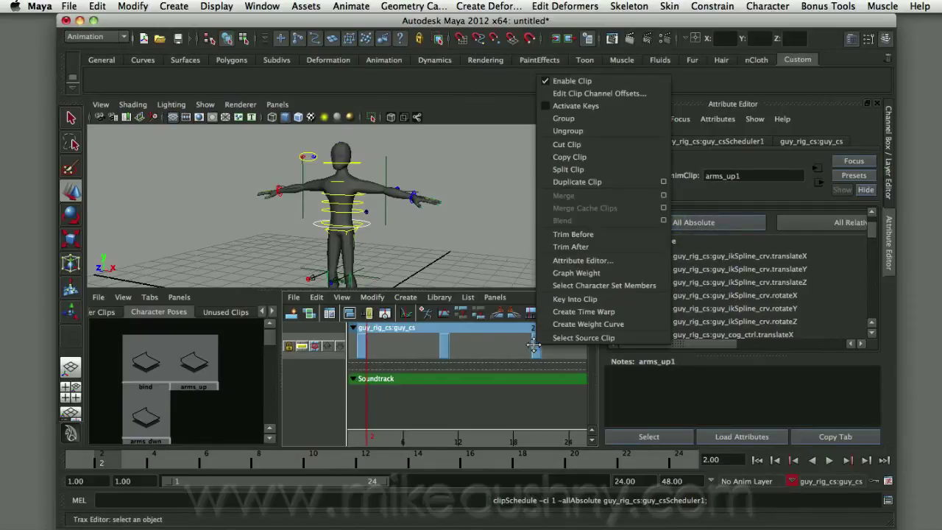
click(598, 94)
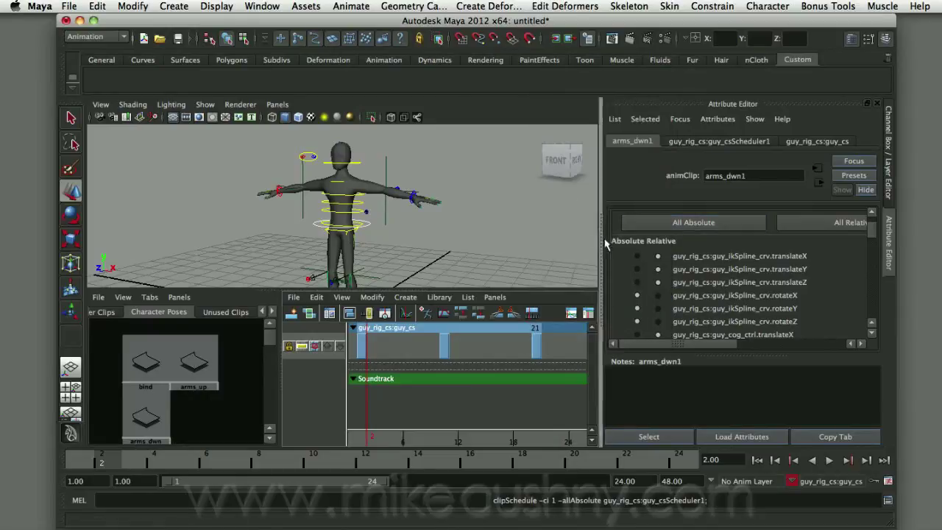
click(696, 224)
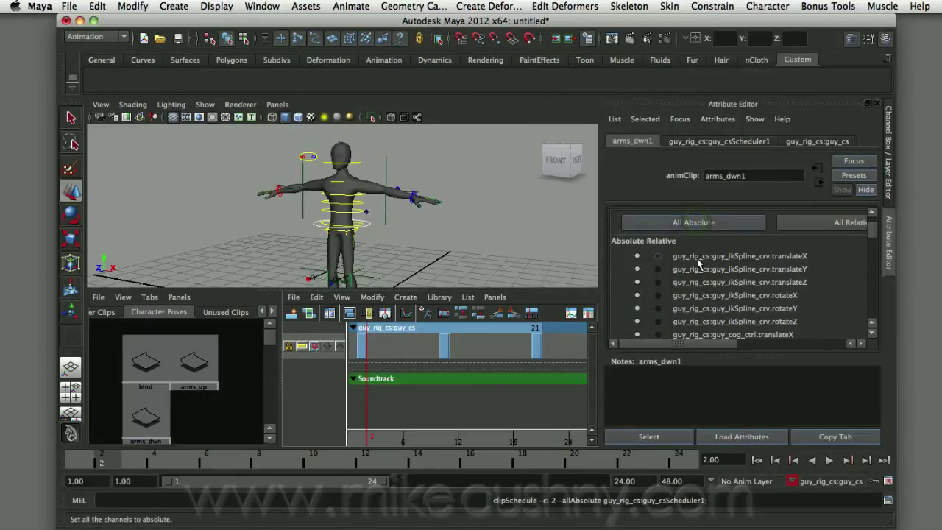
drag(441, 436, 374, 422)
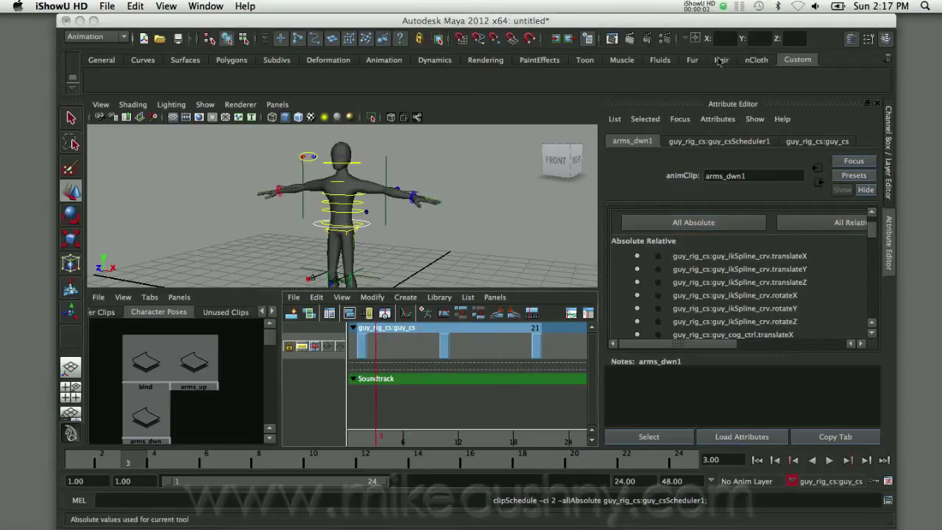
Return to the Channel Box and add a second bind clip at about frame 15, between the arms_up and arms_dwn clips
click(889, 171)
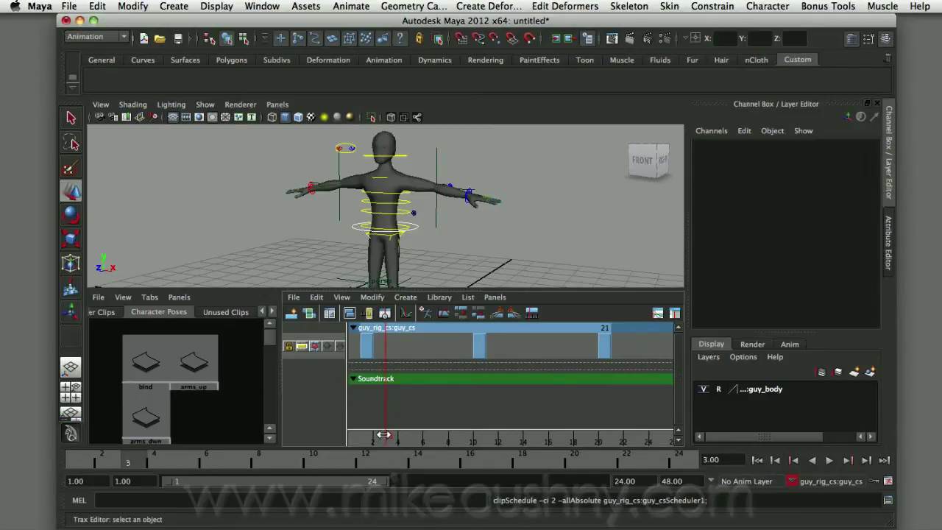
drag(382, 437, 463, 439)
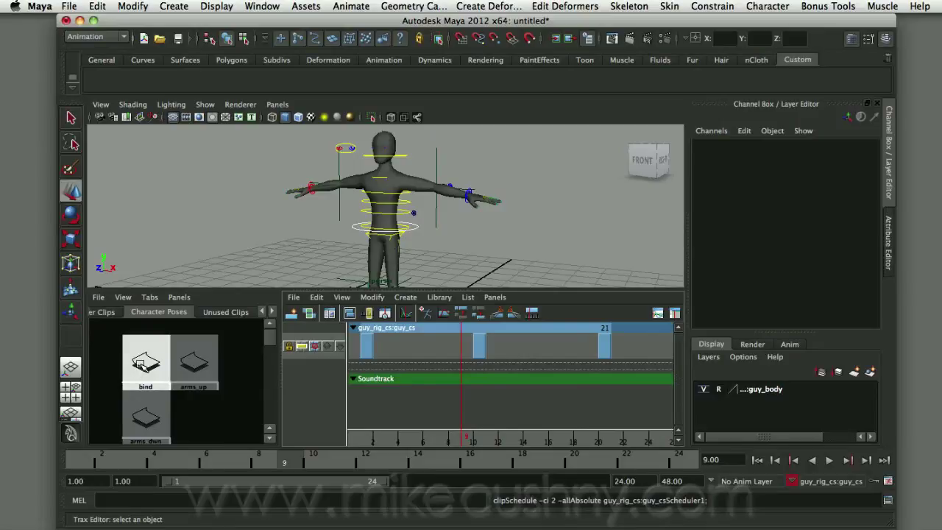
middle_drag(141, 363, 535, 359)
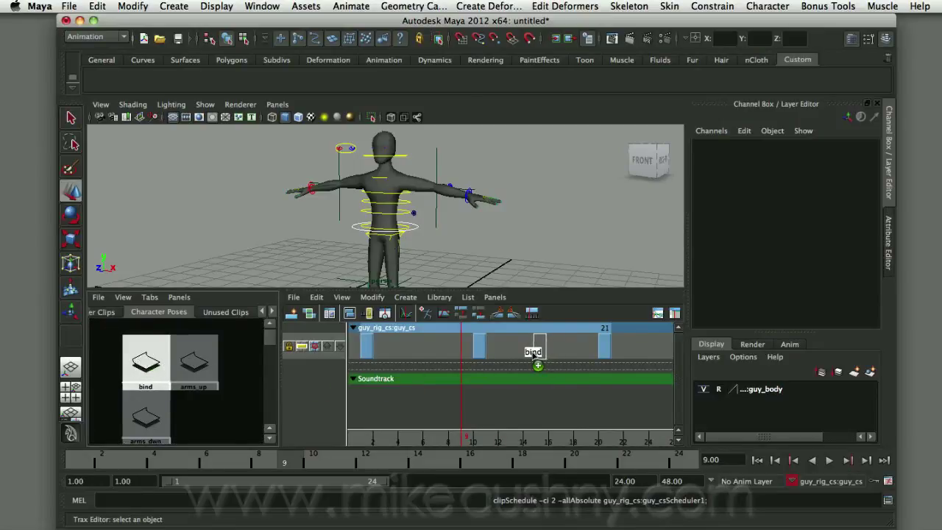
drag(463, 442, 589, 440)
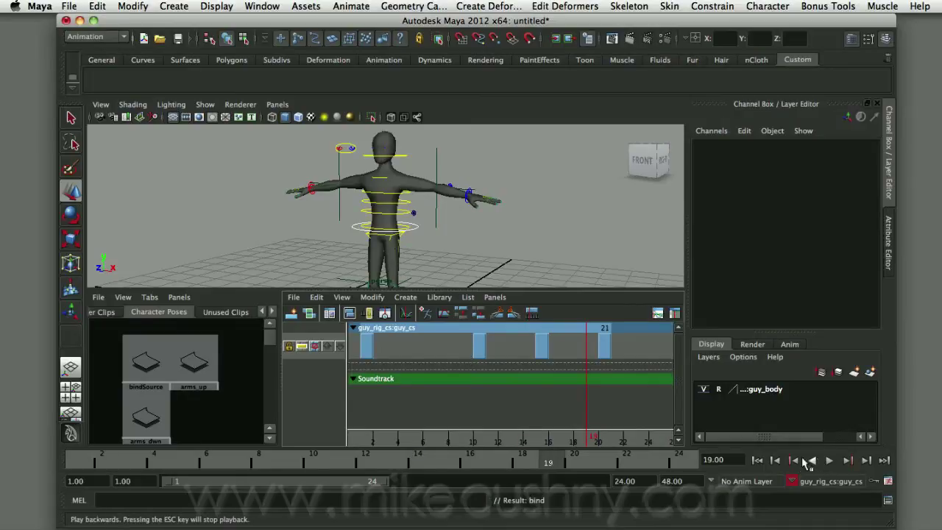
Extend the playback range to frame 48 and play the clip animation
drag(388, 484, 598, 483)
click(831, 460)
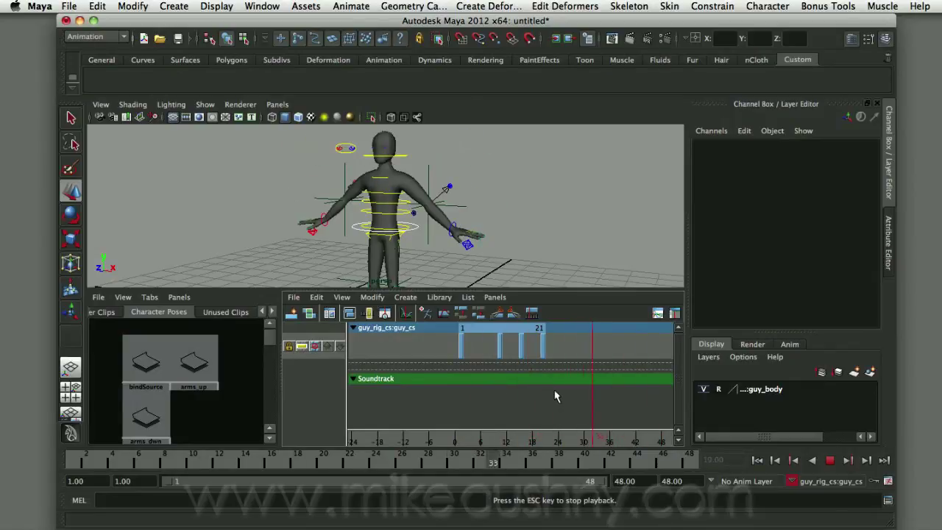
click(829, 461)
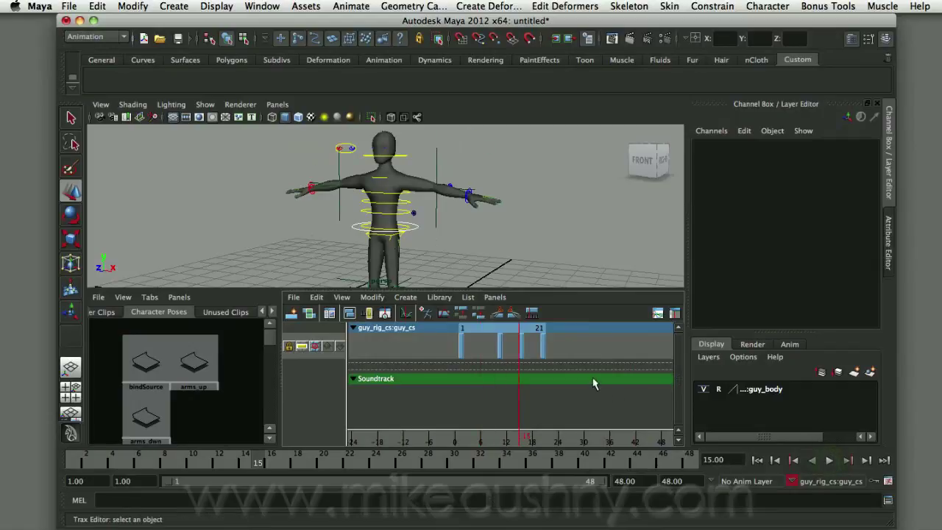
Move the arms_dwn clip to start at frame 31 and play back the new timing
click(541, 346)
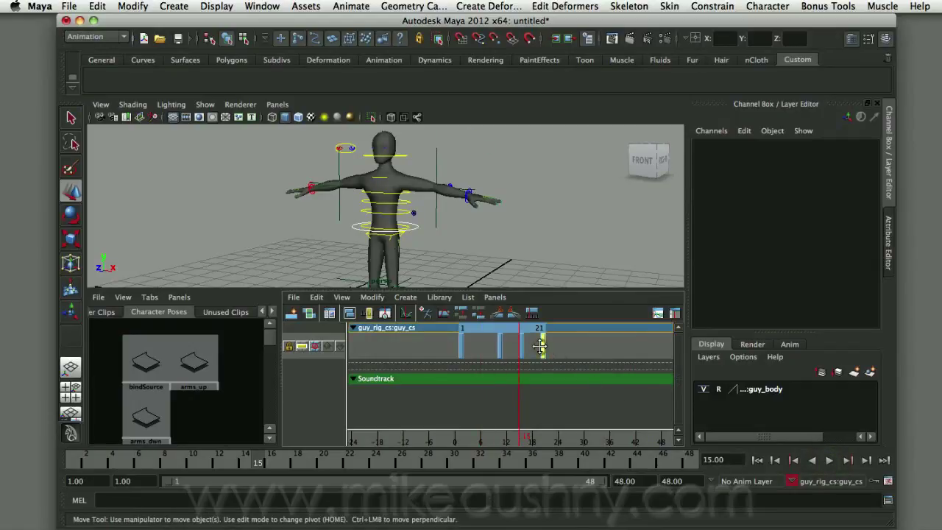
drag(541, 346, 588, 346)
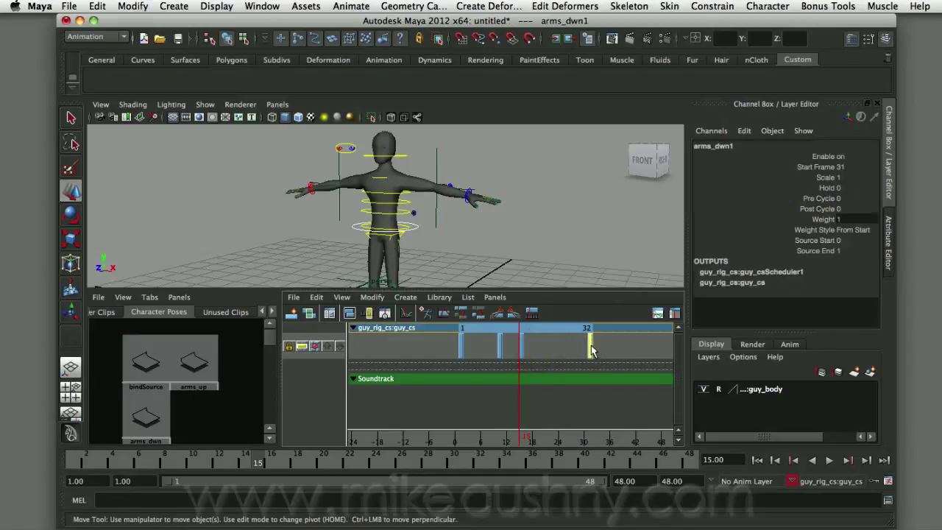
click(830, 460)
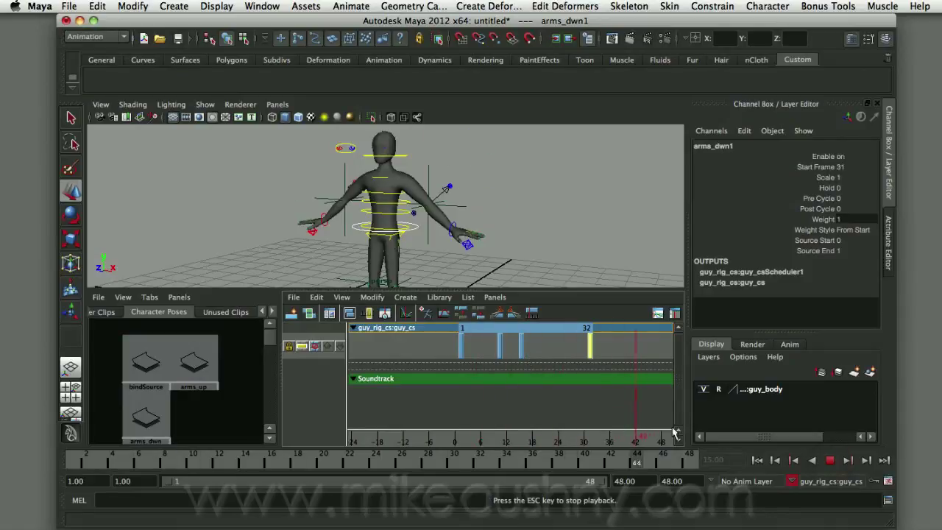
click(830, 460)
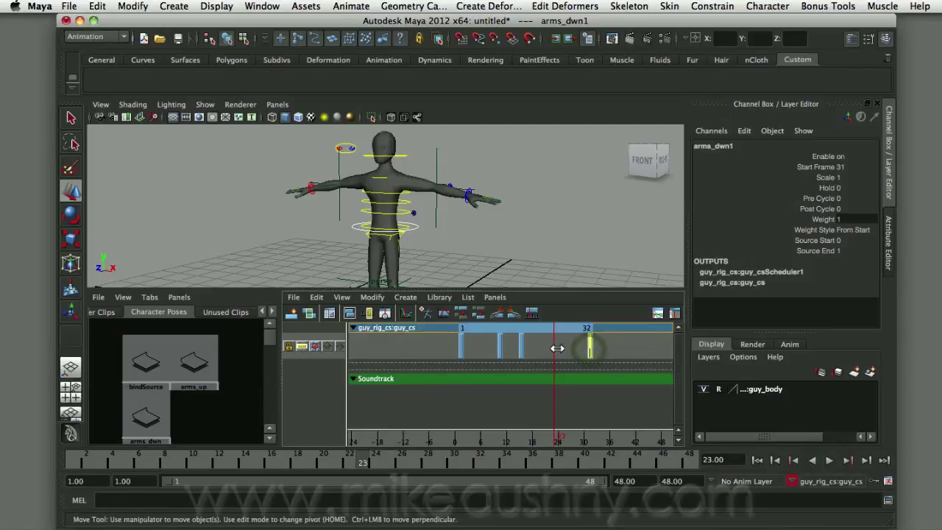
Move the arms_dwn clip back to about frame 23 and the second bind clip to start at frame 17
drag(579, 345, 555, 345)
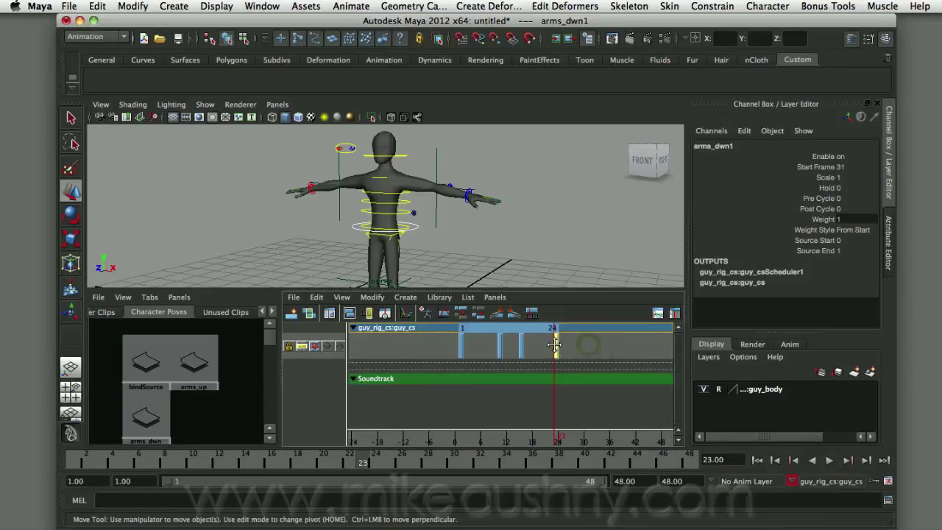
click(521, 356)
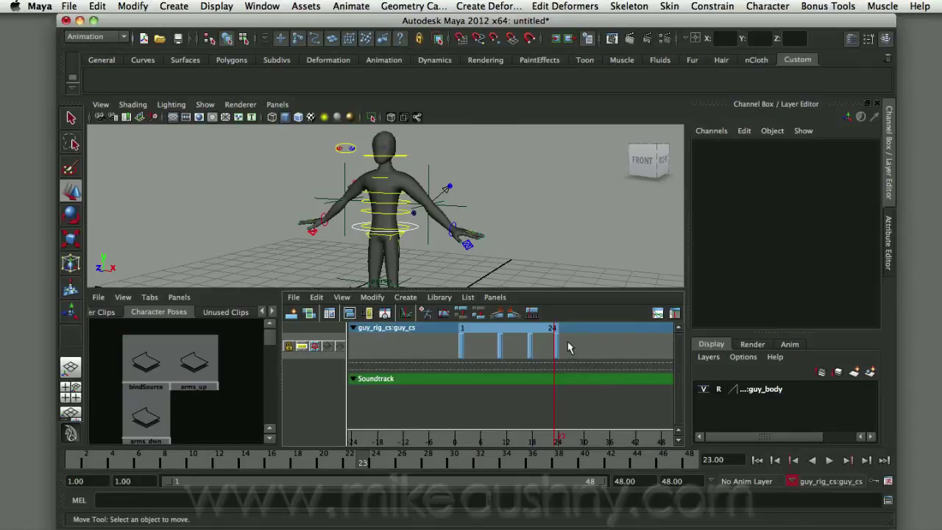
Select the last three clips together, shift them 6 frames earlier, play the result and deselect them
click(493, 349)
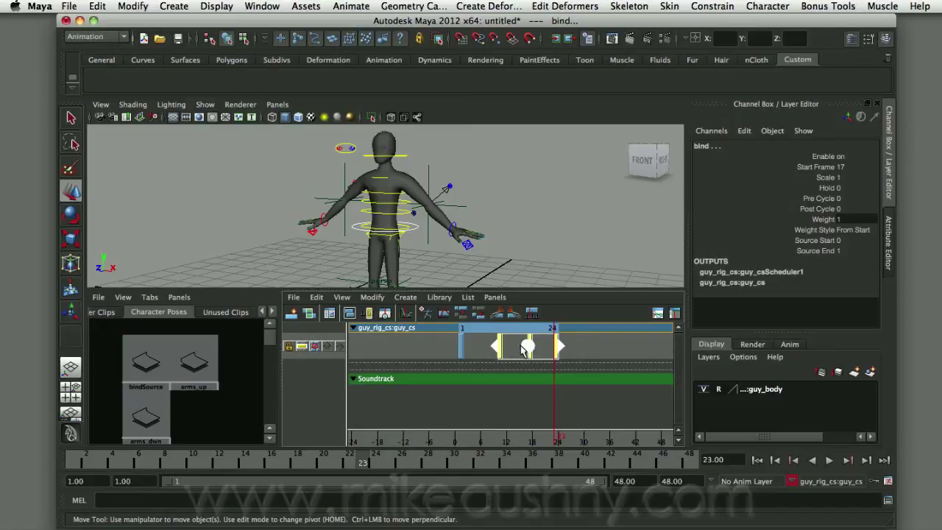
drag(525, 345, 513, 369)
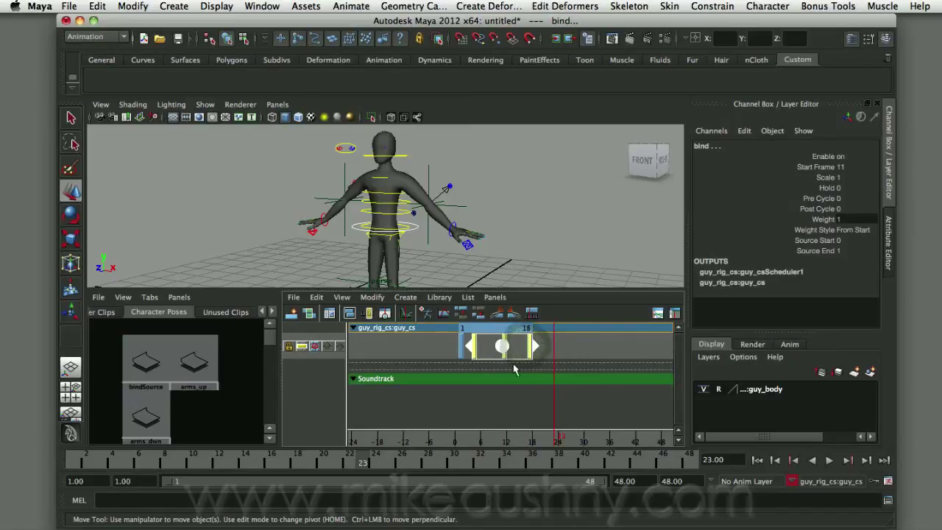
click(829, 460)
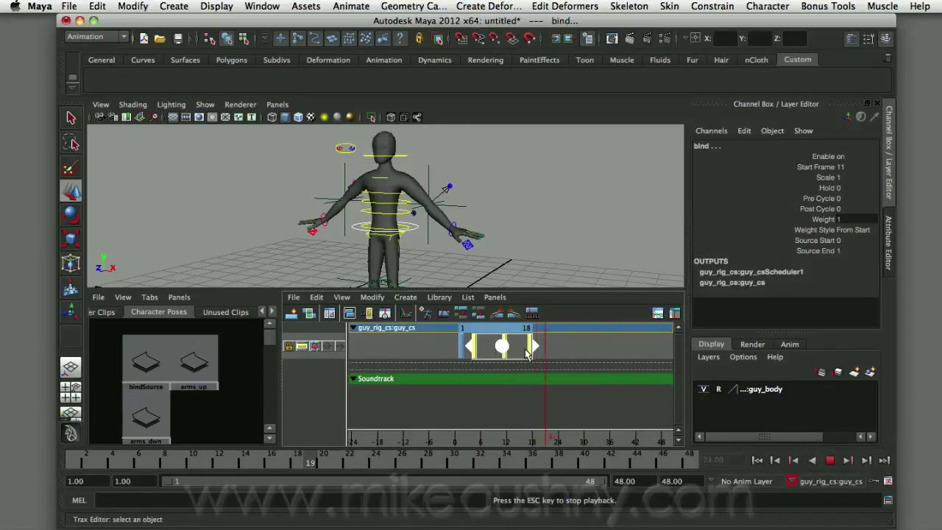
key(Escape)
click(601, 342)
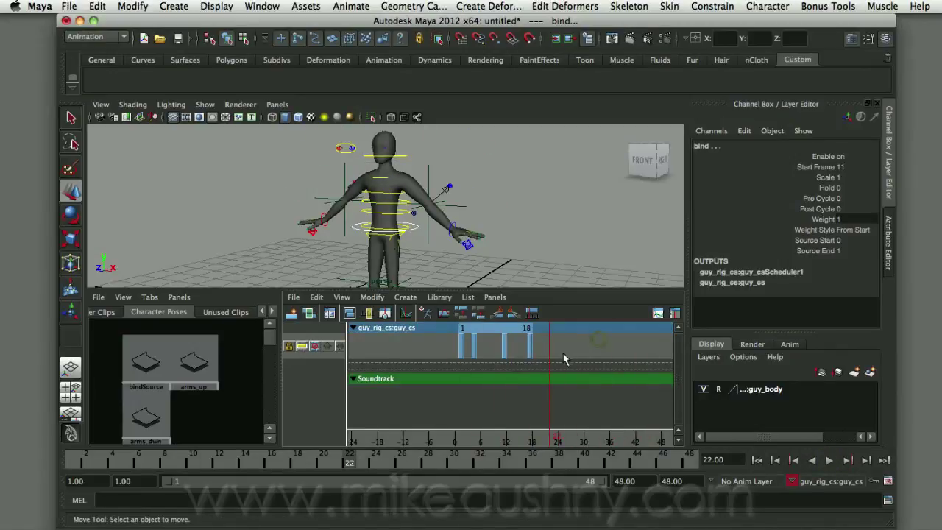
Space out the clips with arms_up starting at frame 14, the second bind at about 18 and arms_dwn at 27, and play them
drag(528, 346, 571, 346)
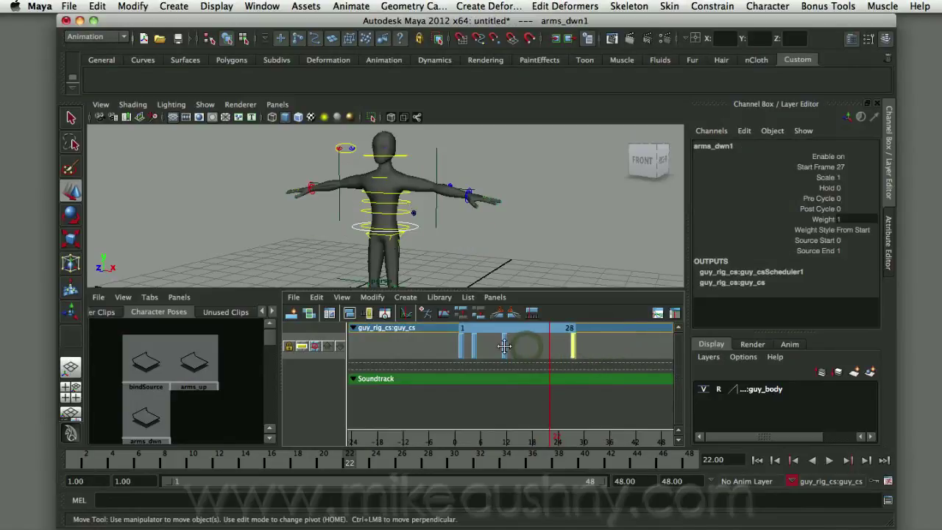
drag(513, 355, 497, 355)
click(829, 460)
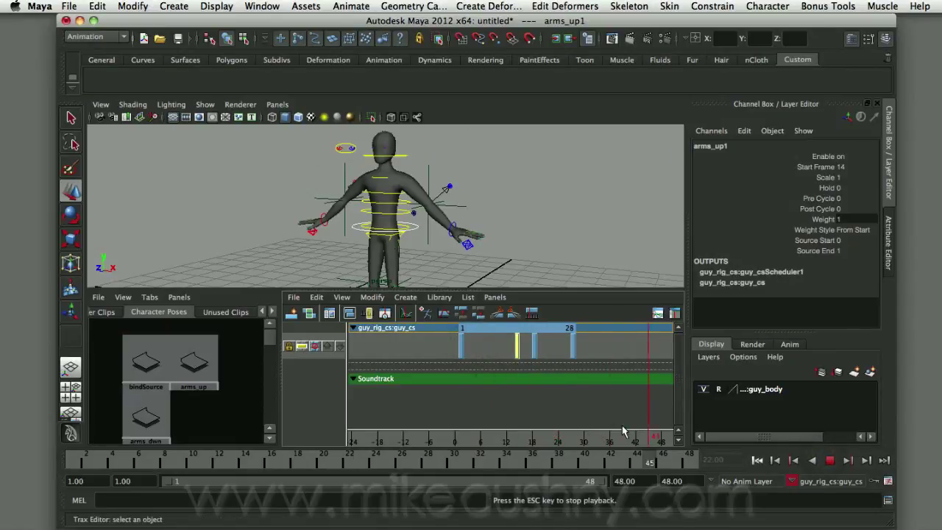
click(828, 460)
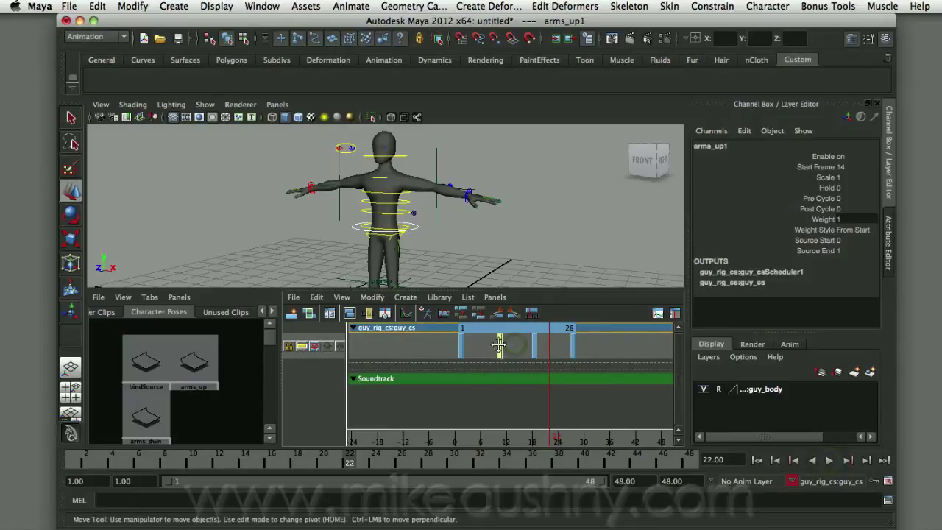